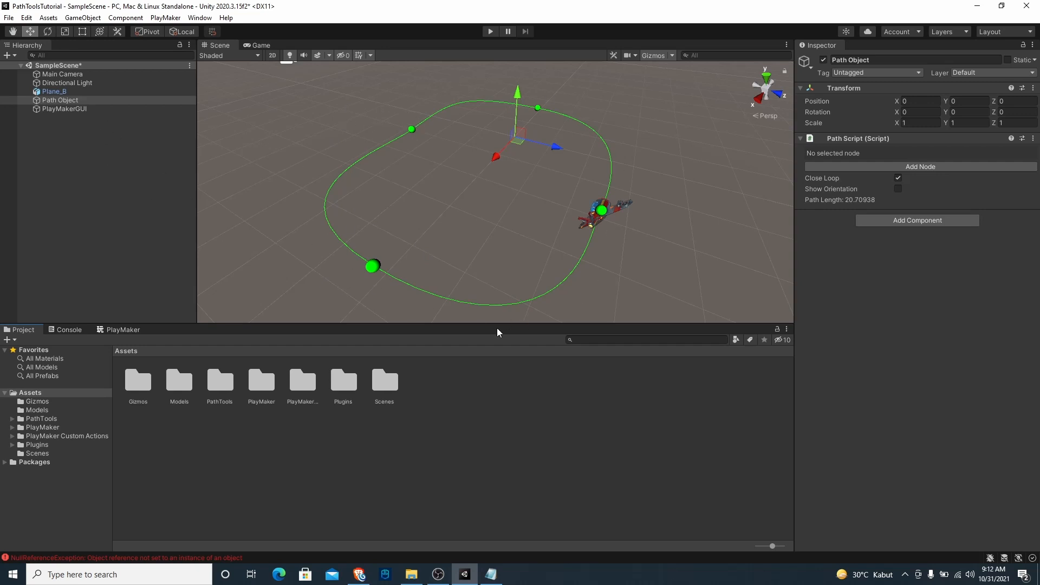
Select node 3 of the closed path and show the orientation lines along the curve
{"action": "scroll", "coordinate": [454, 246], "scroll_direction": "down", "scroll_amount": 3}
{"action": "left_click_drag", "start_coordinate": [469, 236], "coordinate": [586, 259], "text": "alt"}
{"action": "left_click", "coordinate": [537, 259]}
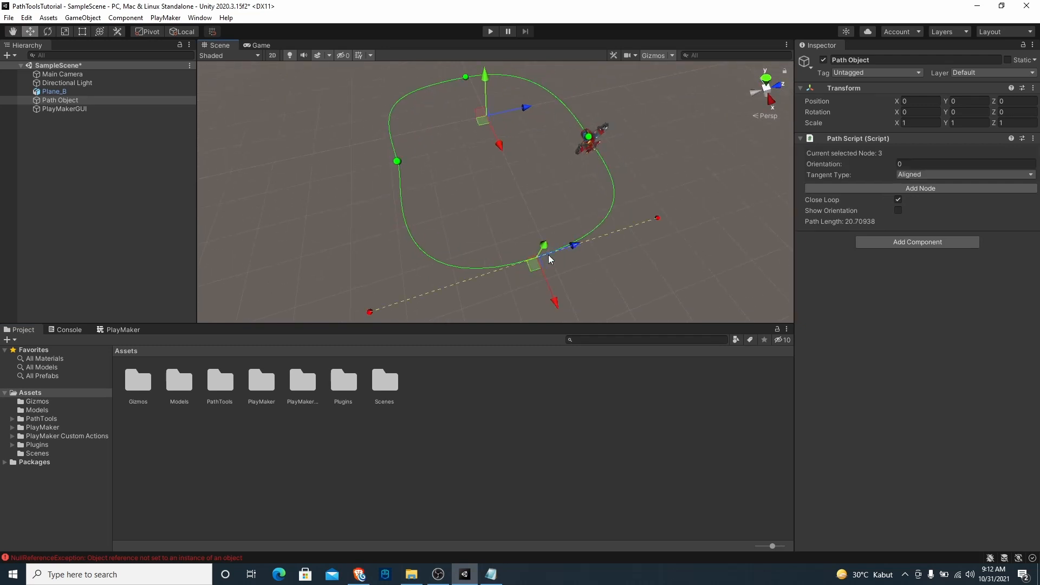
{"action": "middle_click_drag", "start_coordinate": [516, 257], "coordinate": [547, 233]}
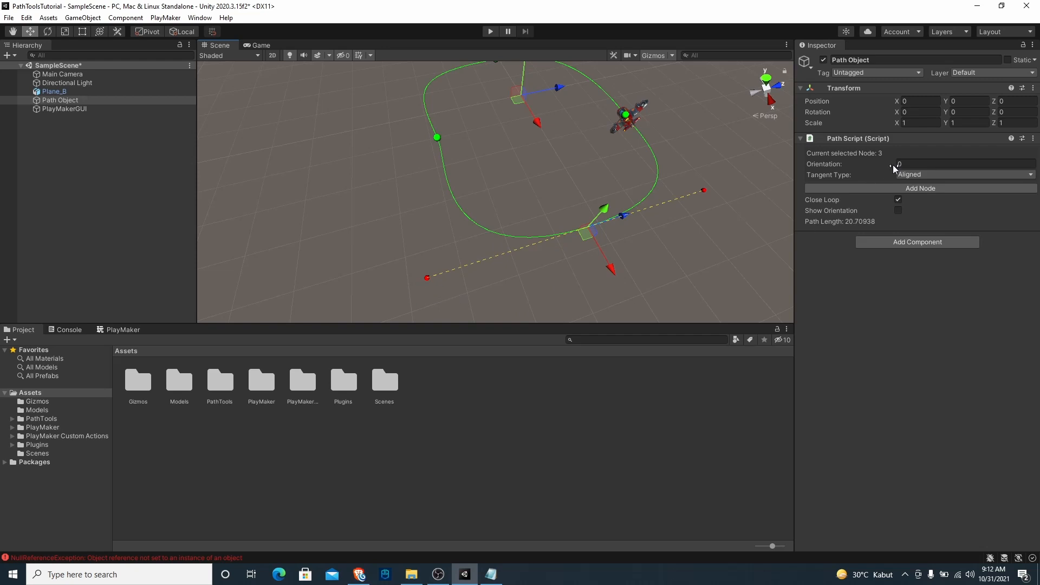
{"action": "left_click_drag", "start_coordinate": [578, 220], "coordinate": [704, 227], "text": "alt"}
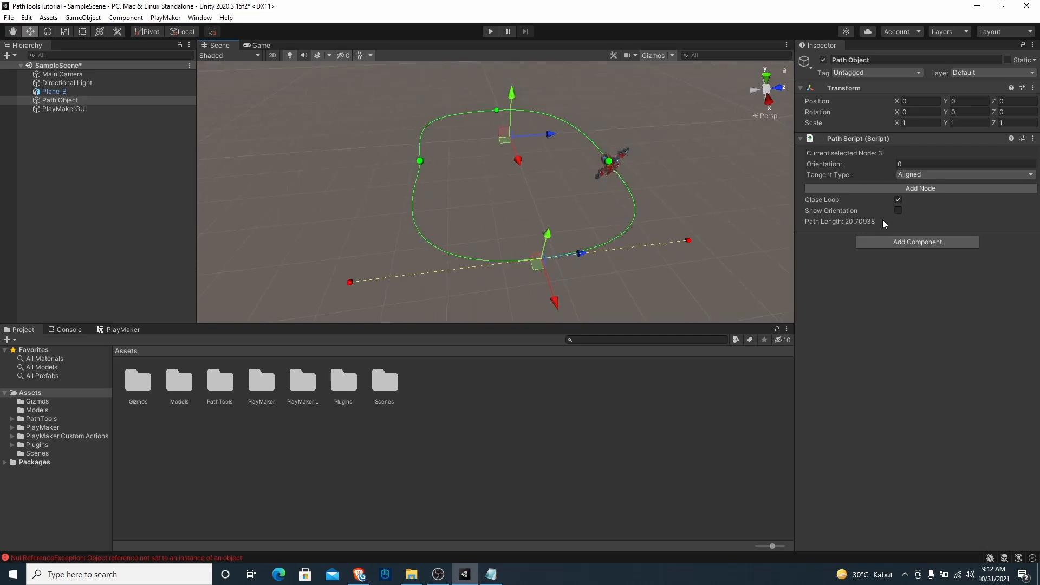
{"action": "left_click", "coordinate": [899, 211]}
{"action": "left_click_drag", "start_coordinate": [622, 210], "coordinate": [456, 165], "text": "alt"}
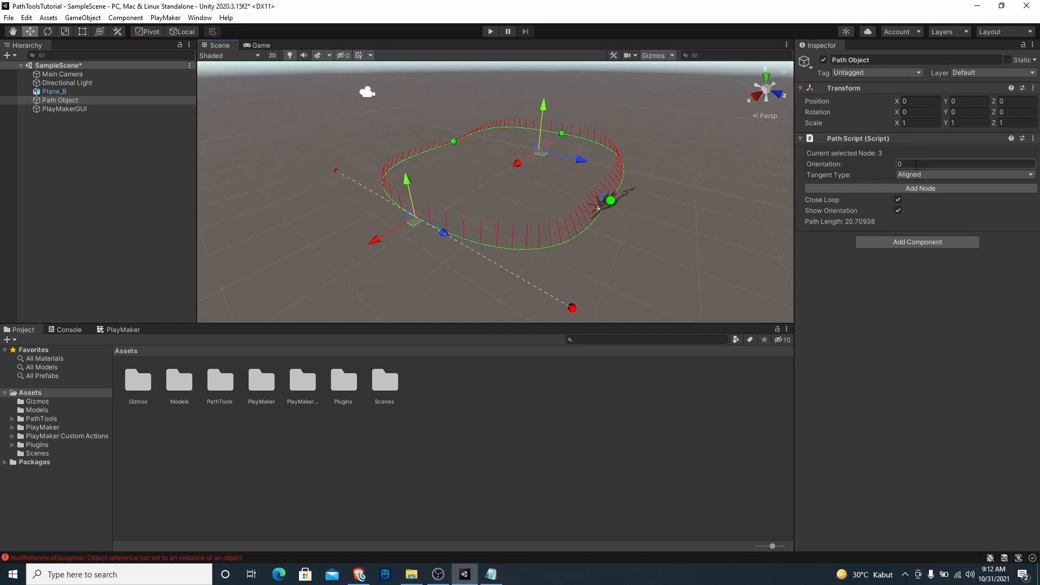
Try different orientation values on the selected path node, and set its orientation back to 0
{"action": "left_click_drag", "start_coordinate": [876, 164], "coordinate": [385, 218]}
{"action": "left_click_drag", "start_coordinate": [458, 242], "coordinate": [415, 210], "text": "alt"}
{"action": "left_click_drag", "start_coordinate": [628, 199], "coordinate": [400, 198], "text": "alt"}
{"action": "left_click", "coordinate": [950, 163]}
{"action": "type", "text": "0"}
{"action": "left_click_drag", "start_coordinate": [659, 176], "coordinate": [474, 174], "text": "alt"}
Select Plane_B and play the scene, watching the plane follow the path in the Scene view
{"action": "left_click", "coordinate": [61, 92]}
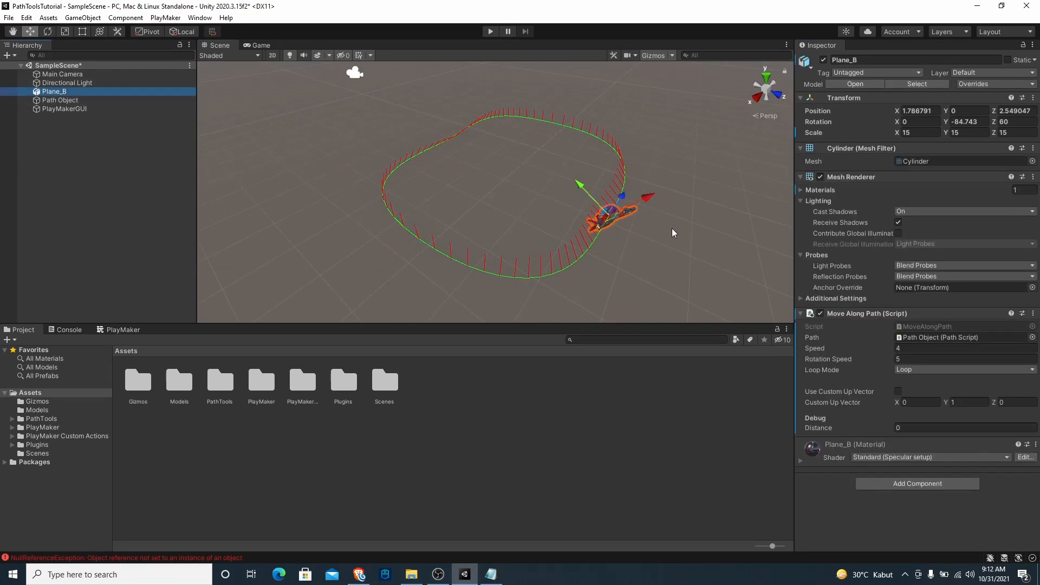
{"action": "left_click_drag", "start_coordinate": [530, 219], "coordinate": [607, 256], "text": "alt"}
{"action": "left_click_drag", "start_coordinate": [527, 219], "coordinate": [624, 208], "text": "alt"}
{"action": "left_click", "coordinate": [489, 31]}
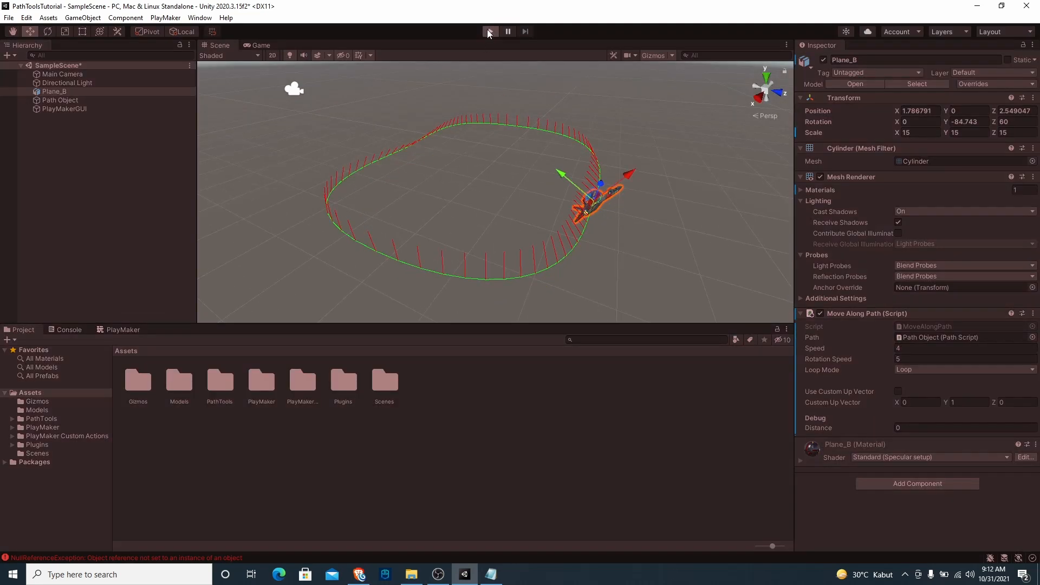
{"action": "left_click", "coordinate": [223, 45]}
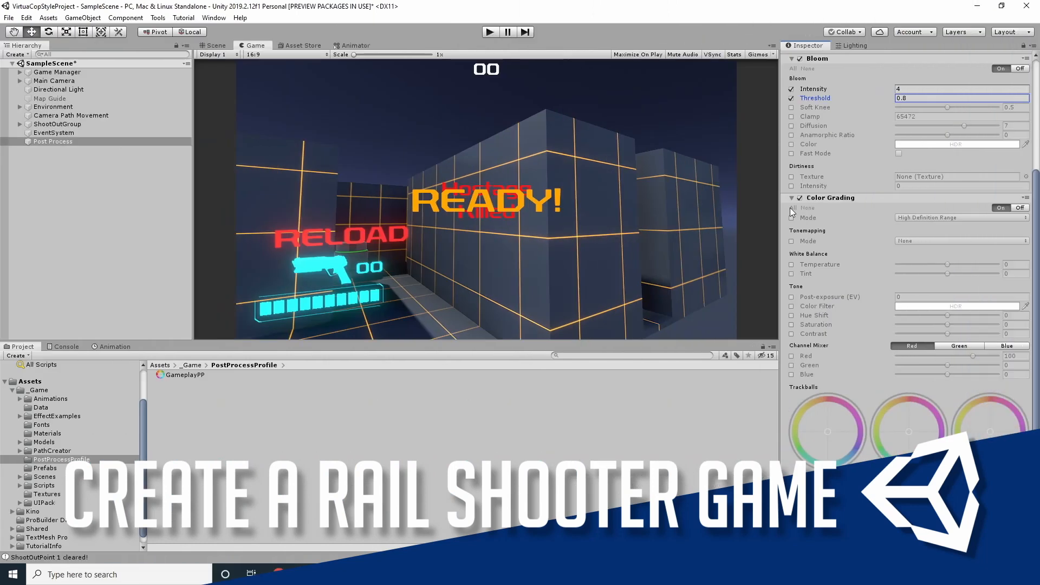
{"action": "left_click", "coordinate": [791, 217]}
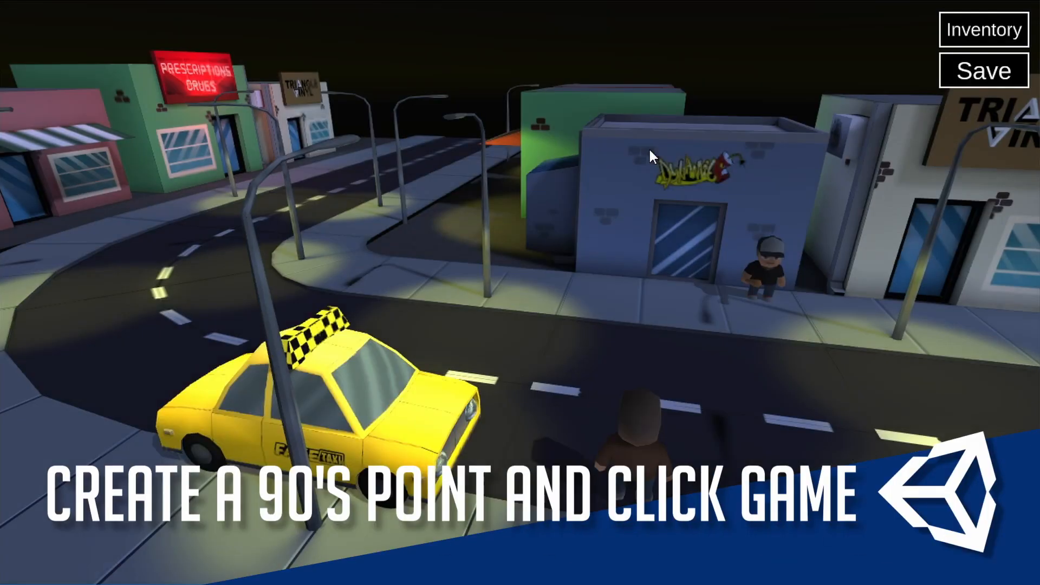
{"action": "left_click", "coordinate": [584, 418]}
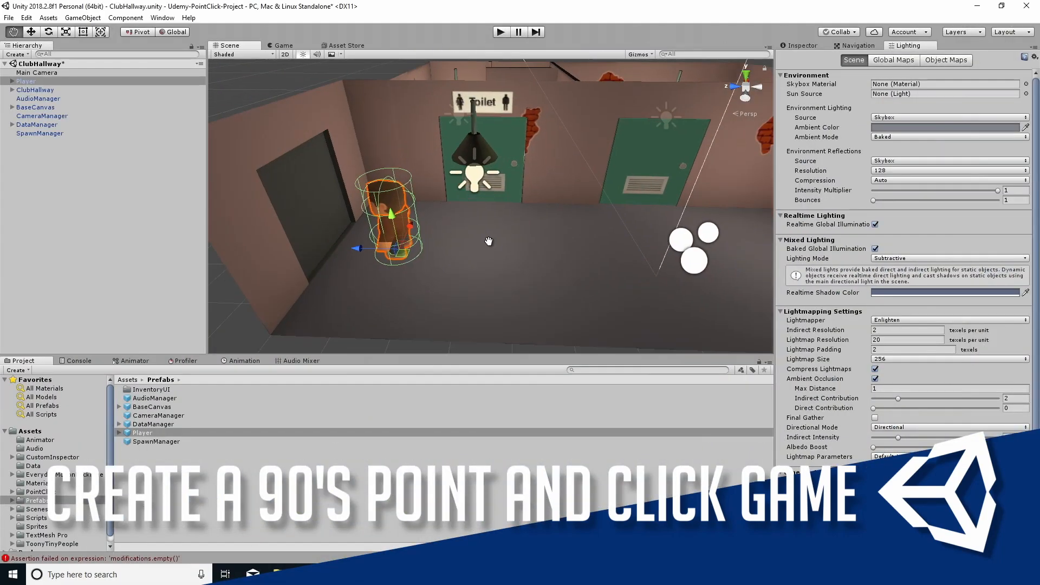
{"action": "scroll", "coordinate": [489, 241], "scroll_direction": "down", "scroll_amount": 3}
{"action": "left_click", "coordinate": [73, 196]}
{"action": "left_click_drag", "start_coordinate": [374, 203], "coordinate": [489, 239], "text": "alt"}
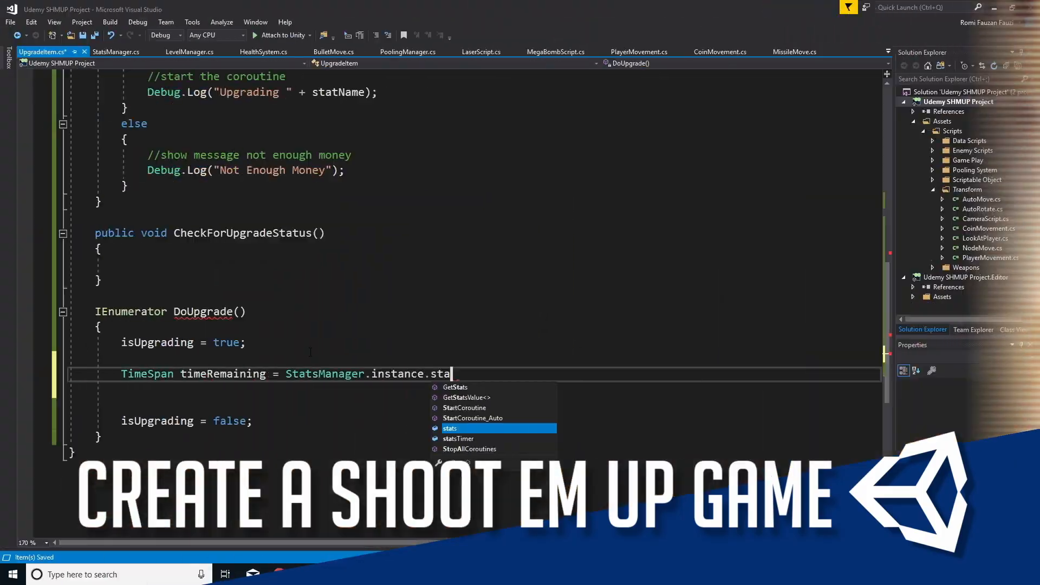
{"action": "key", "text": "Down"}
{"action": "key", "text": "Tab"}
{"action": "type", "text": "[sta"}
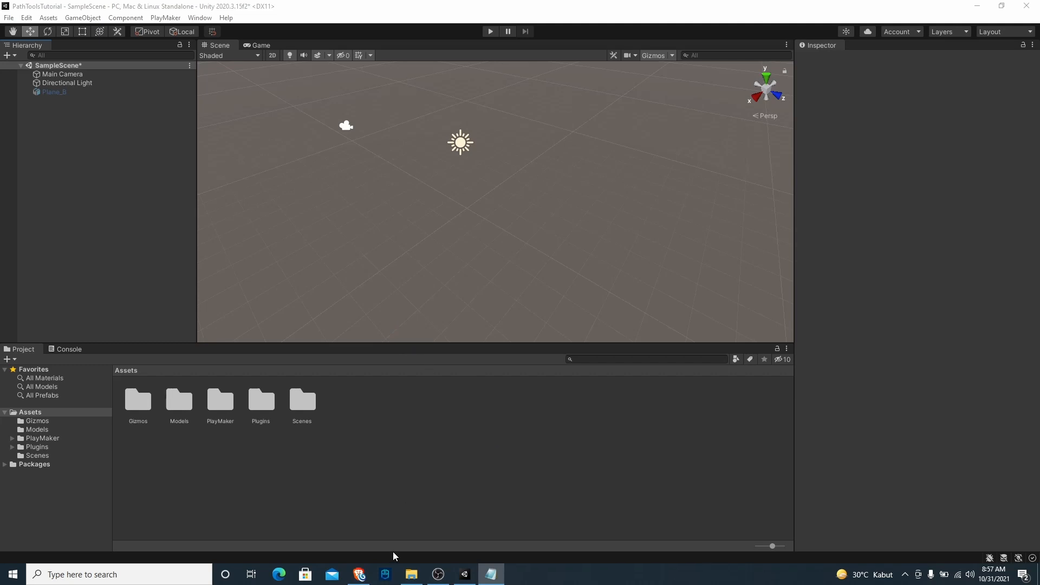
Switch to the browser, view the PathTools releases on GitHub, and locate the PathTools_0.12 package in File Explorer
{"action": "left_click", "coordinate": [359, 574]}
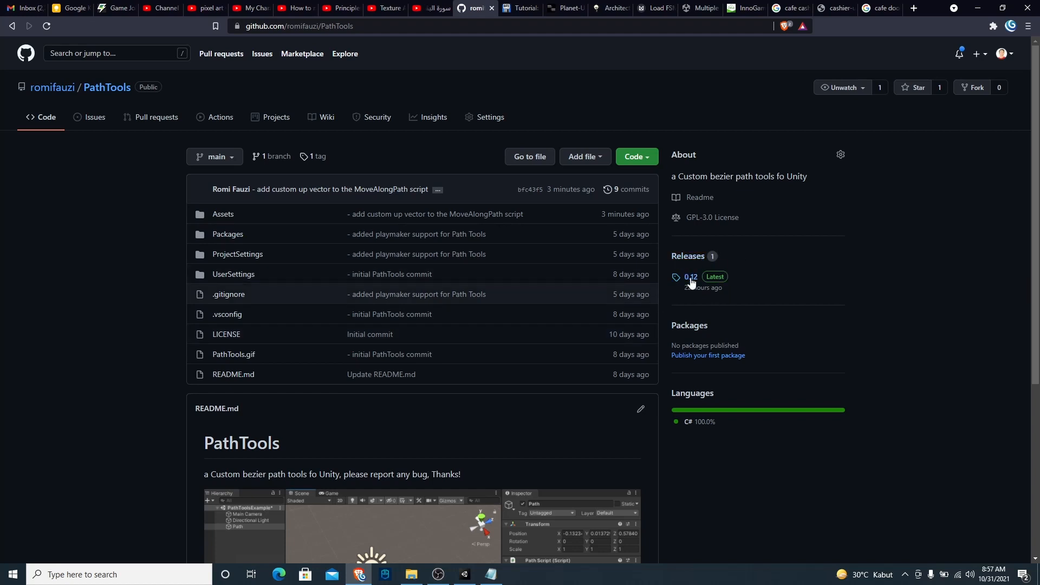
{"action": "left_click", "coordinate": [689, 256]}
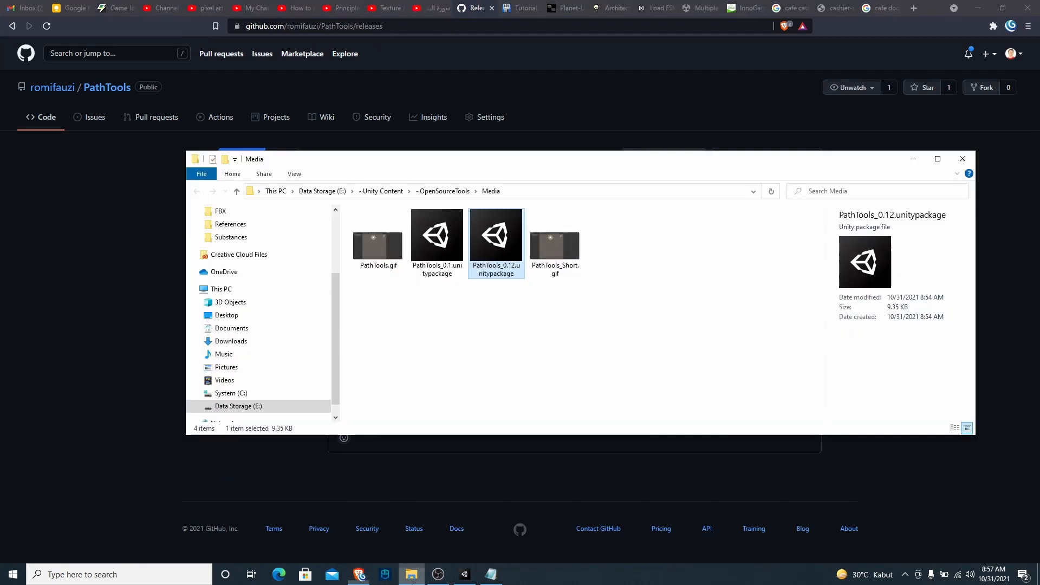
{"action": "left_click", "coordinate": [411, 574]}
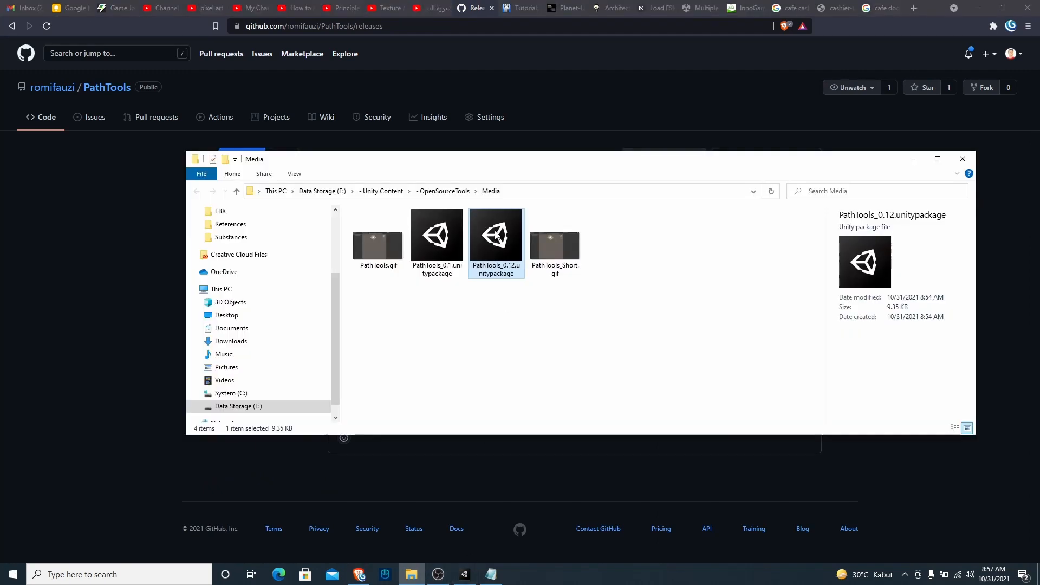
Switch back to Unity, look through the project's Models folder, and return to the Assets root
{"action": "left_click", "coordinate": [464, 574]}
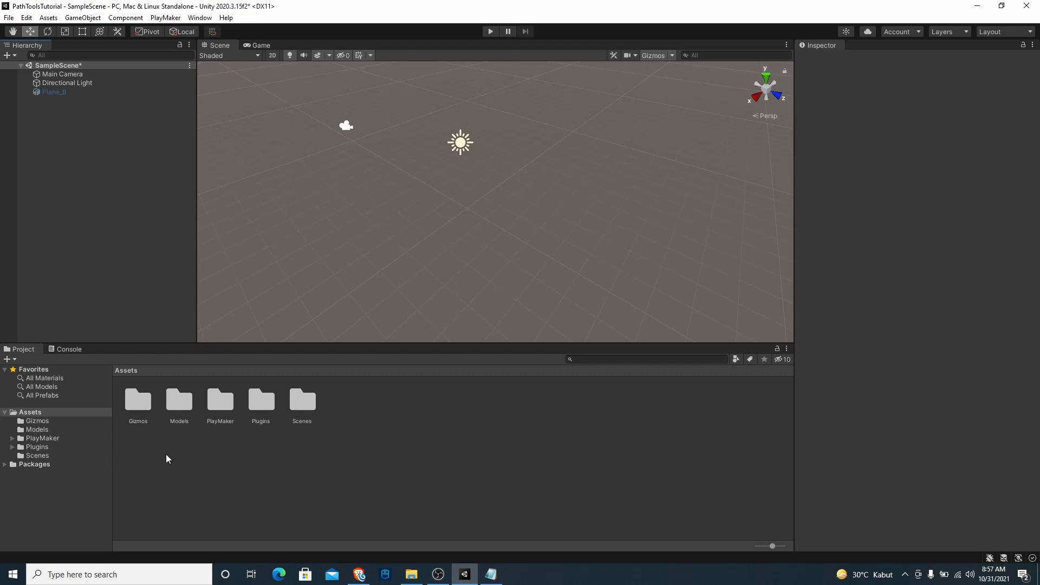
{"action": "double_click", "coordinate": [180, 406]}
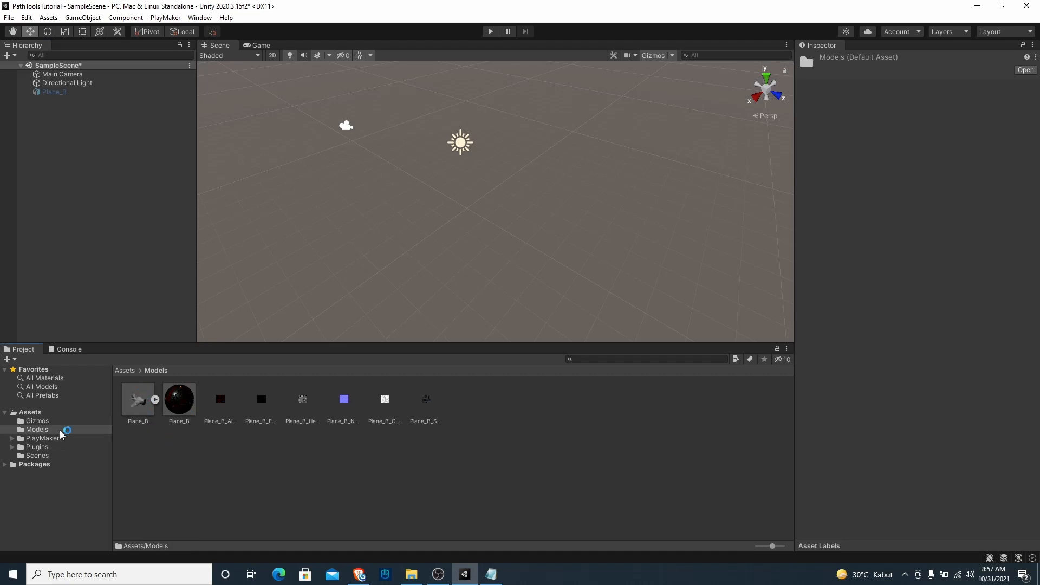
{"action": "left_click", "coordinate": [43, 413]}
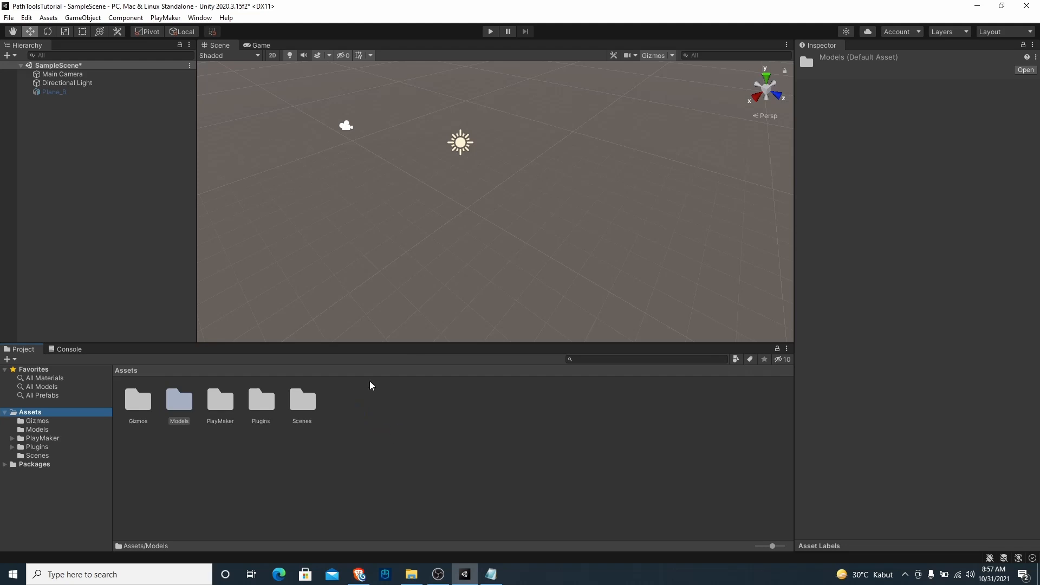
Create an empty game object, reset its transform, and name it Path Object
{"action": "left_click", "coordinate": [115, 206]}
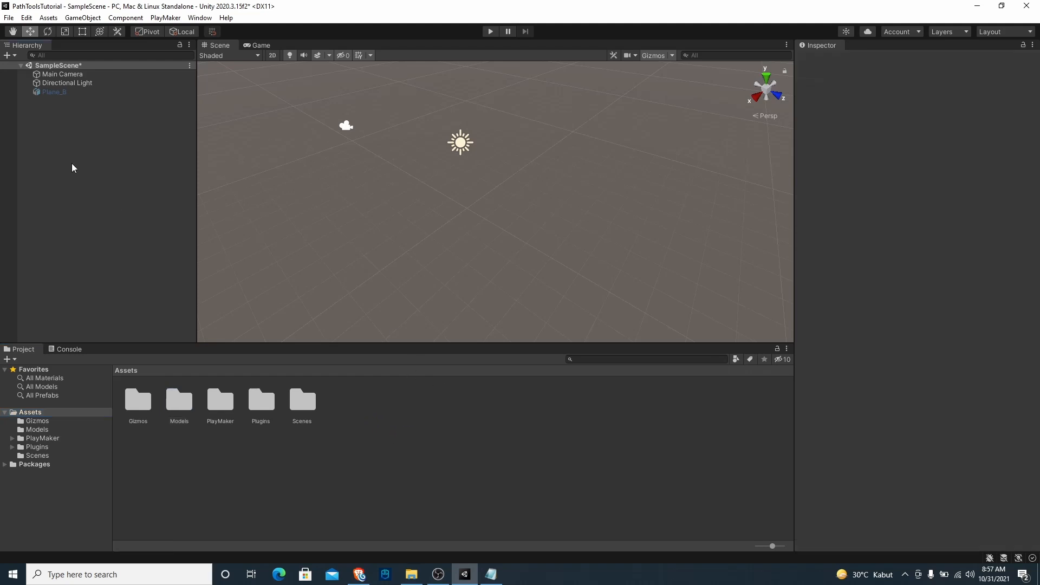
{"action": "right_click", "coordinate": [118, 167]}
{"action": "left_click", "coordinate": [152, 295]}
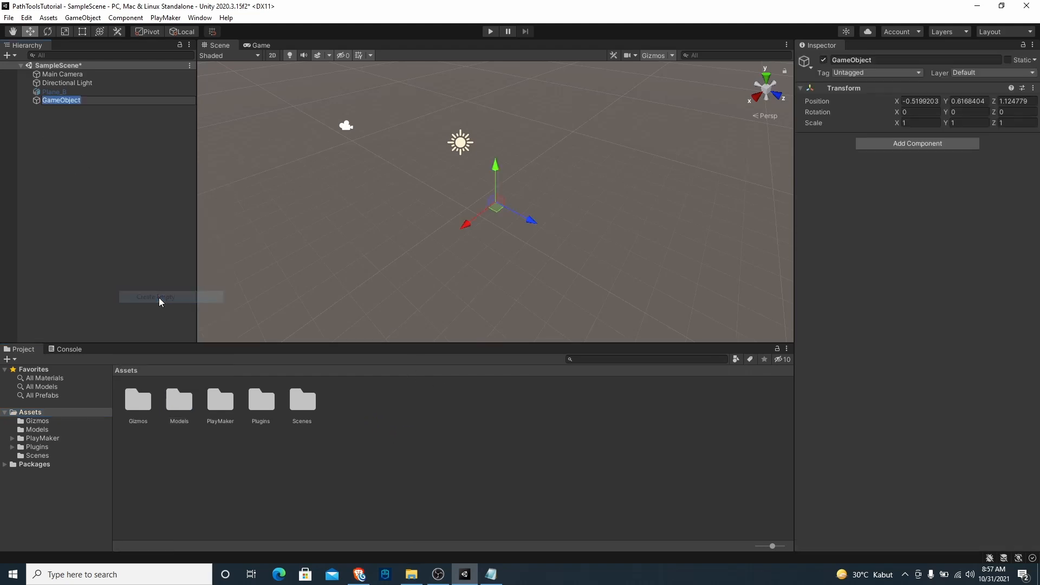
{"action": "left_click", "coordinate": [1032, 88]}
{"action": "left_click", "coordinate": [945, 99]}
{"action": "left_click", "coordinate": [892, 61]}
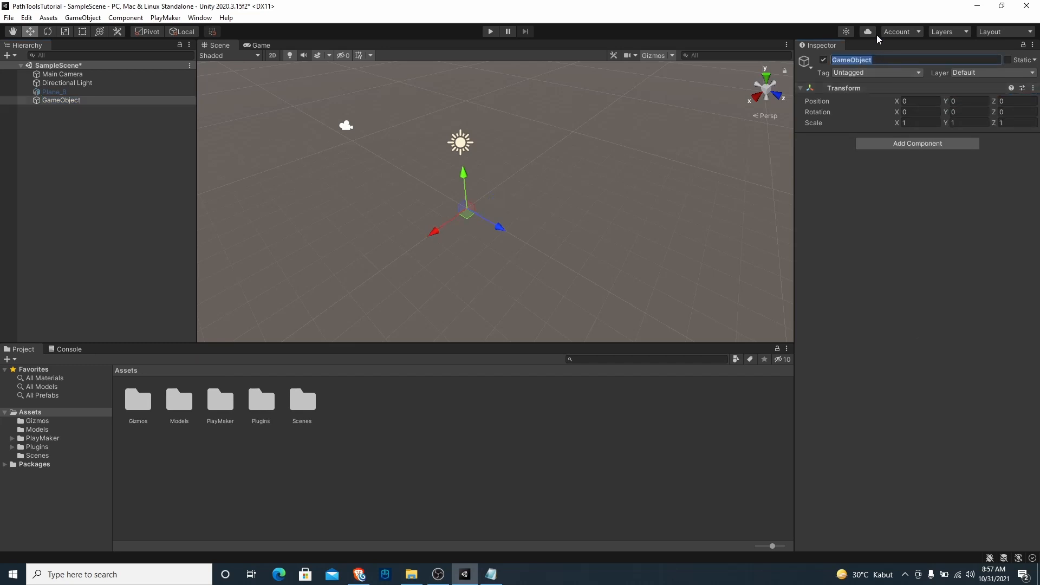
{"action": "type", "text": "Path"}
{"action": "key", "text": "Return"}
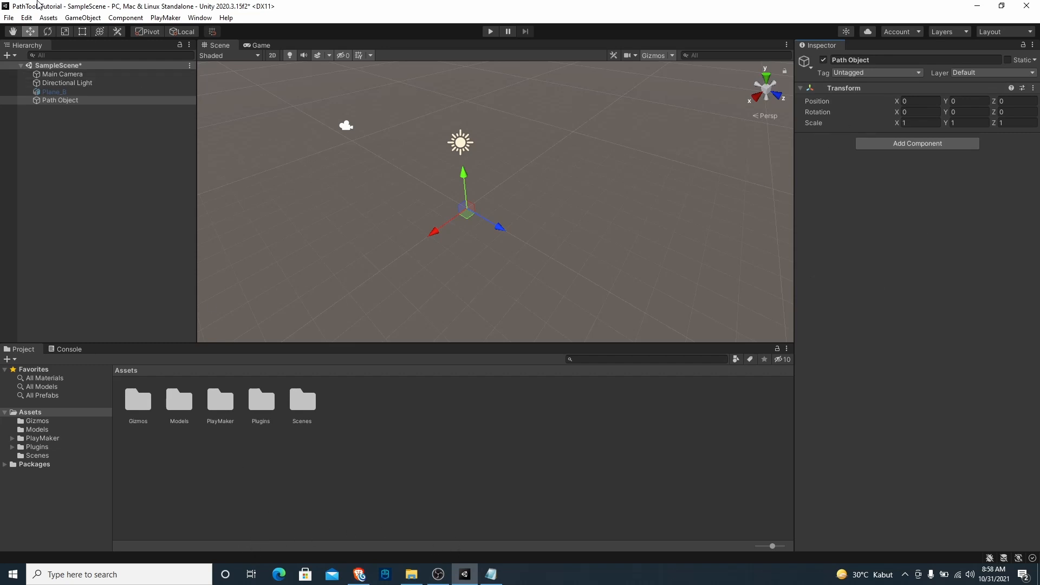
Import the custom package PathTools_0.12.unitypackage with all items included, also the PlayMaker Custom Actions
{"action": "left_click", "coordinate": [50, 18]}
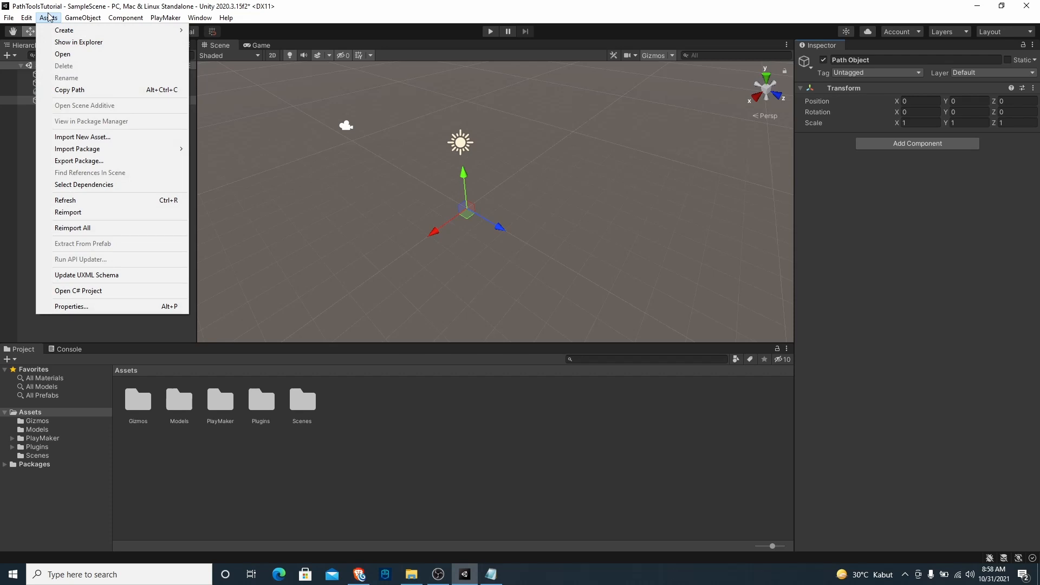
{"action": "mouse_move", "coordinate": [88, 150]}
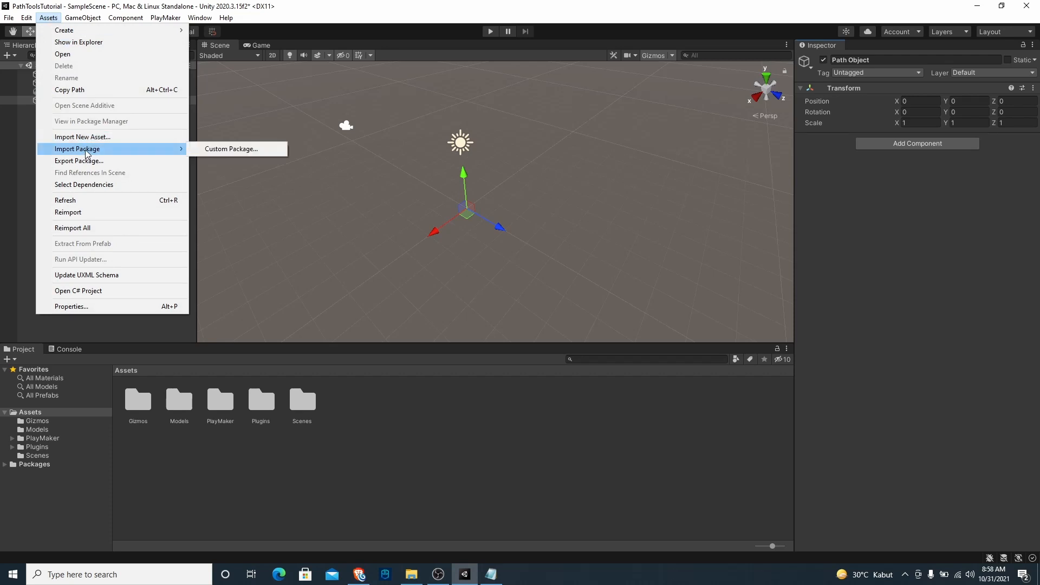
{"action": "left_click", "coordinate": [214, 154]}
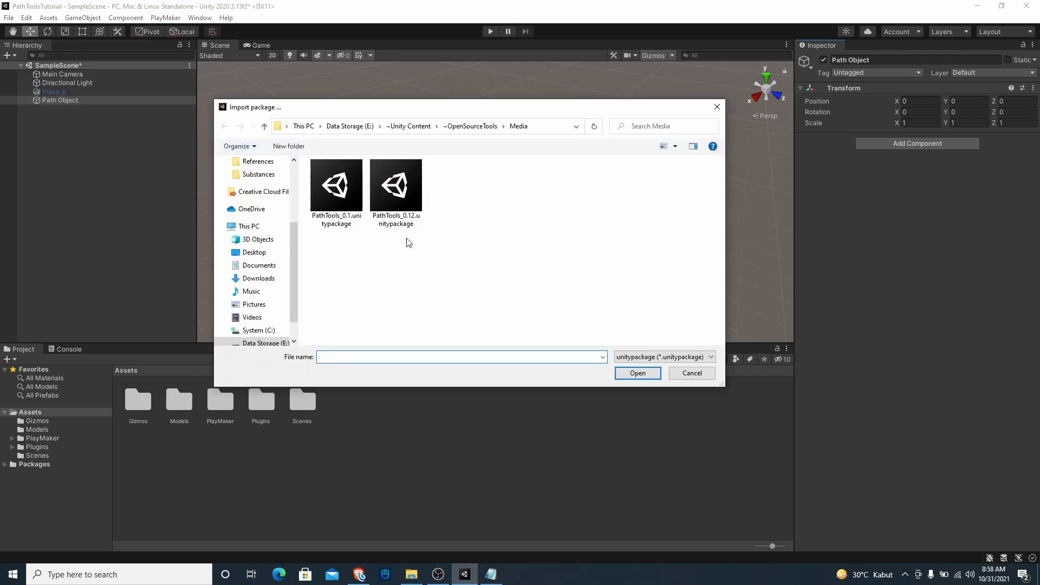
{"action": "left_click", "coordinate": [398, 208]}
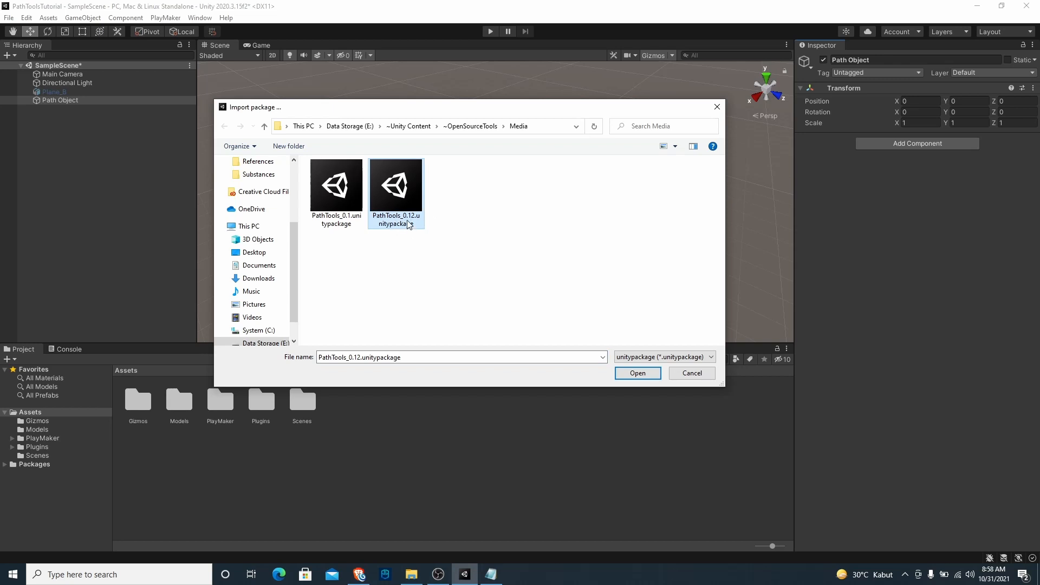
{"action": "left_click", "coordinate": [648, 373]}
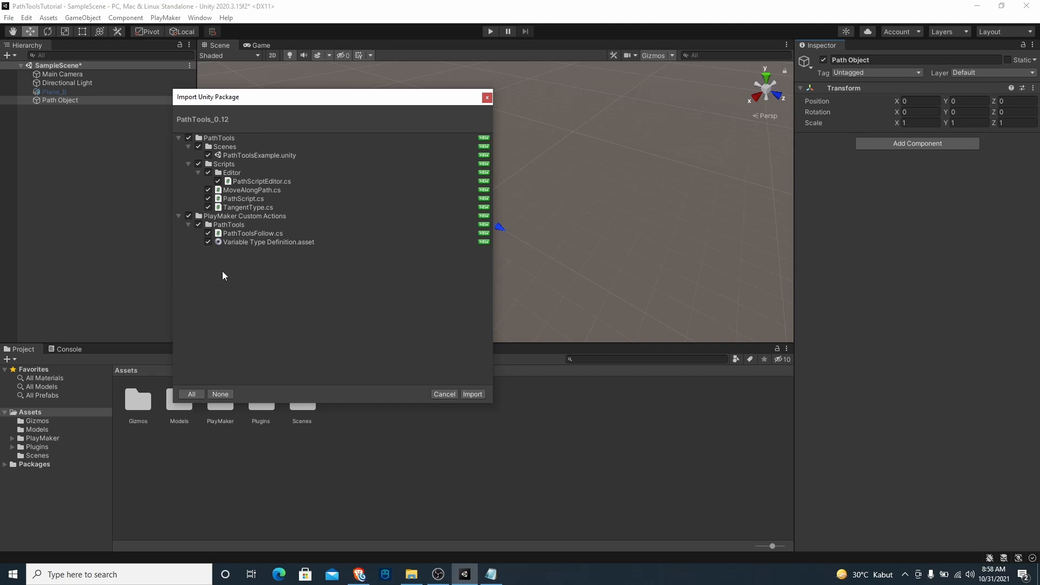
{"action": "left_click", "coordinate": [189, 216]}
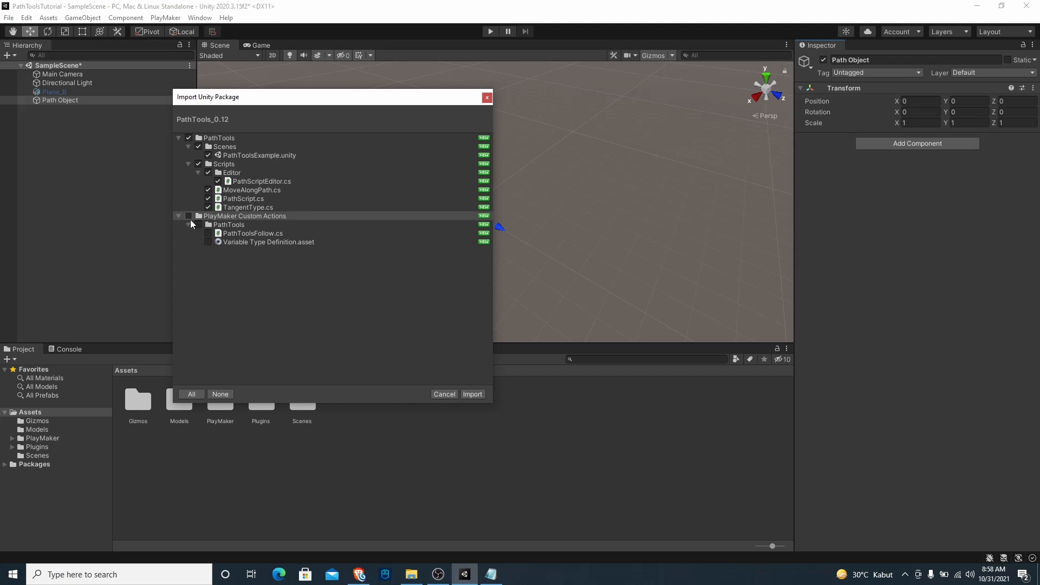
{"action": "left_click", "coordinate": [189, 217]}
{"action": "left_click", "coordinate": [475, 394]}
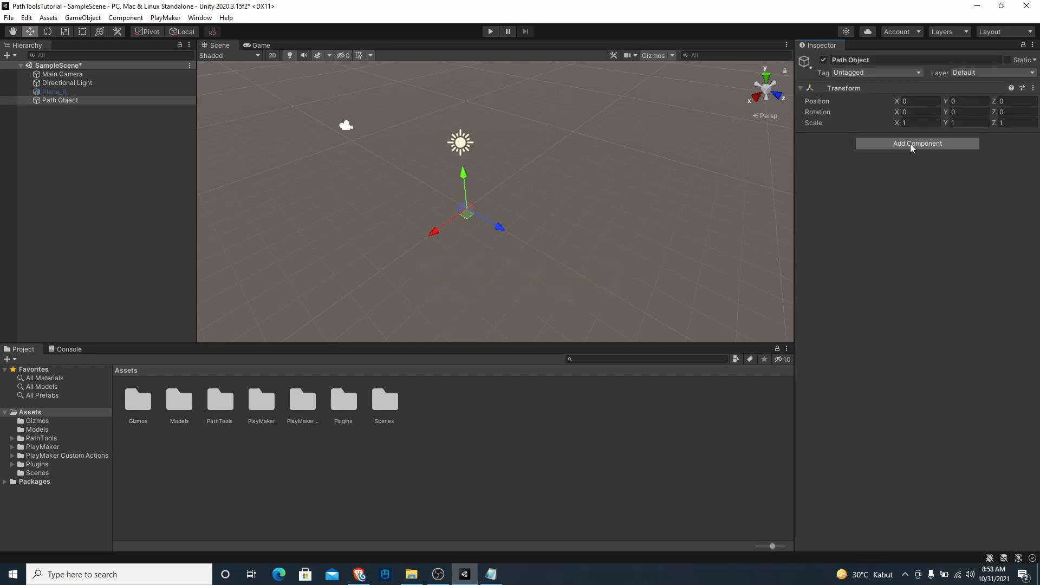
Add the Path Script component to Path Object
{"action": "left_click", "coordinate": [893, 144]}
{"action": "type", "text": "path"}
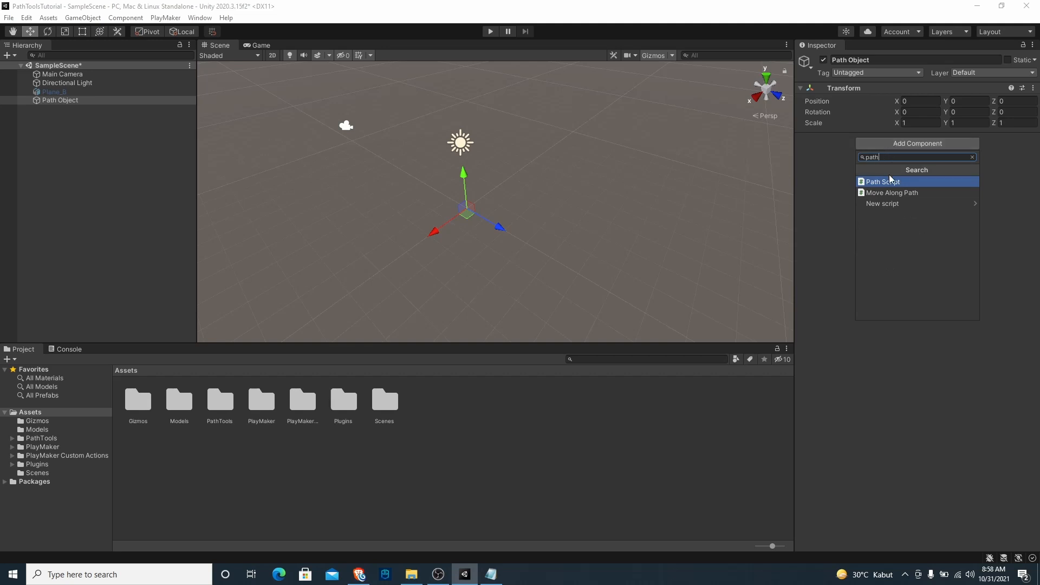
{"action": "left_click", "coordinate": [887, 183]}
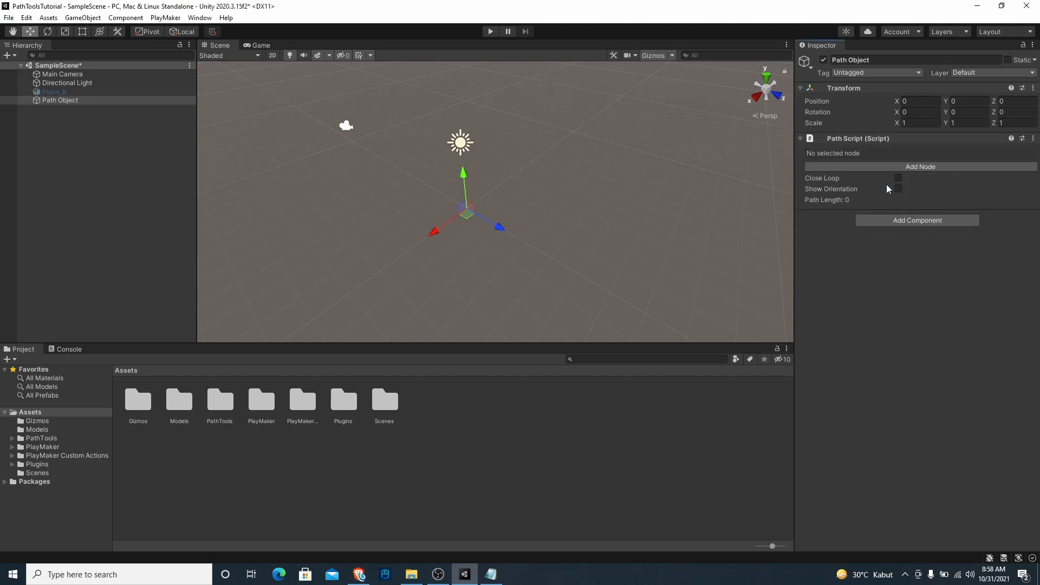
Add three nodes to the path of Path Object
{"action": "left_click_drag", "start_coordinate": [575, 241], "coordinate": [664, 260], "text": "alt"}
{"action": "left_click", "coordinate": [882, 167]}
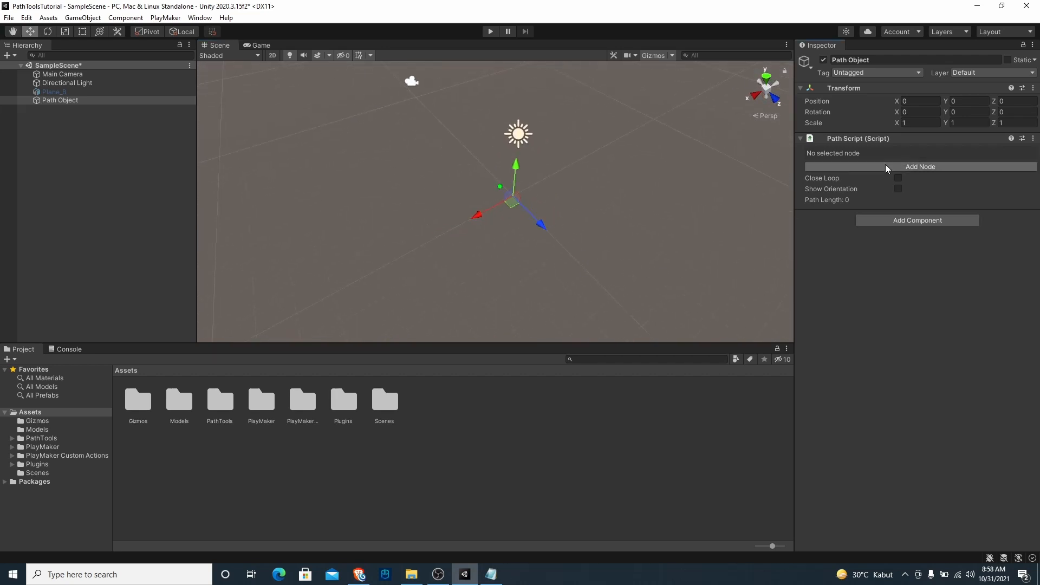
{"action": "scroll", "coordinate": [486, 198], "scroll_direction": "up", "scroll_amount": 2}
{"action": "left_click_drag", "start_coordinate": [524, 209], "coordinate": [584, 249], "text": "alt"}
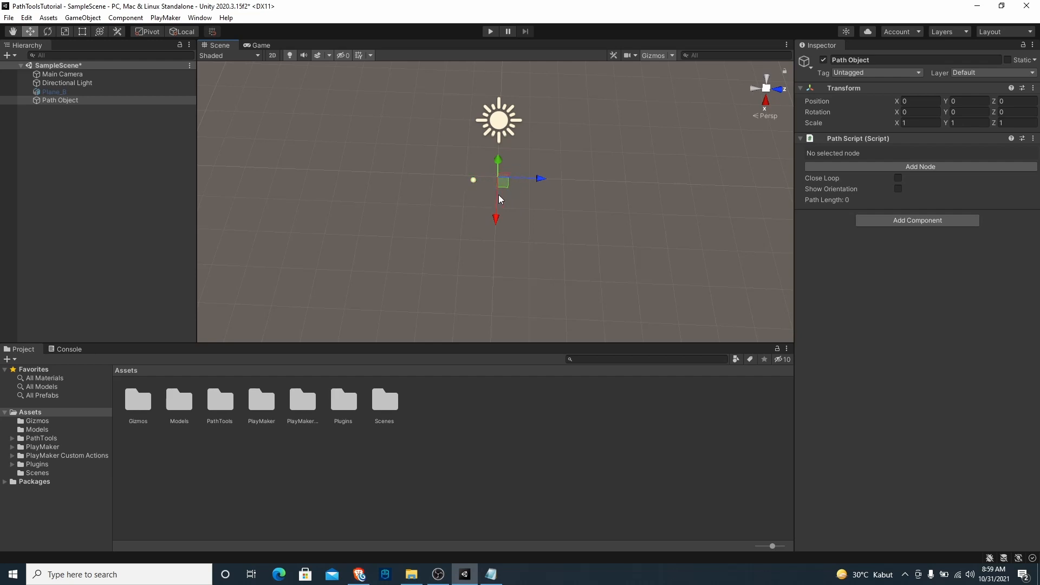
{"action": "left_click", "coordinate": [870, 167]}
{"action": "left_click", "coordinate": [871, 166]}
Select each of the three path nodes in the scene and move them farther apart to reshape the curve
{"action": "left_click_drag", "start_coordinate": [551, 215], "coordinate": [500, 260], "text": "alt"}
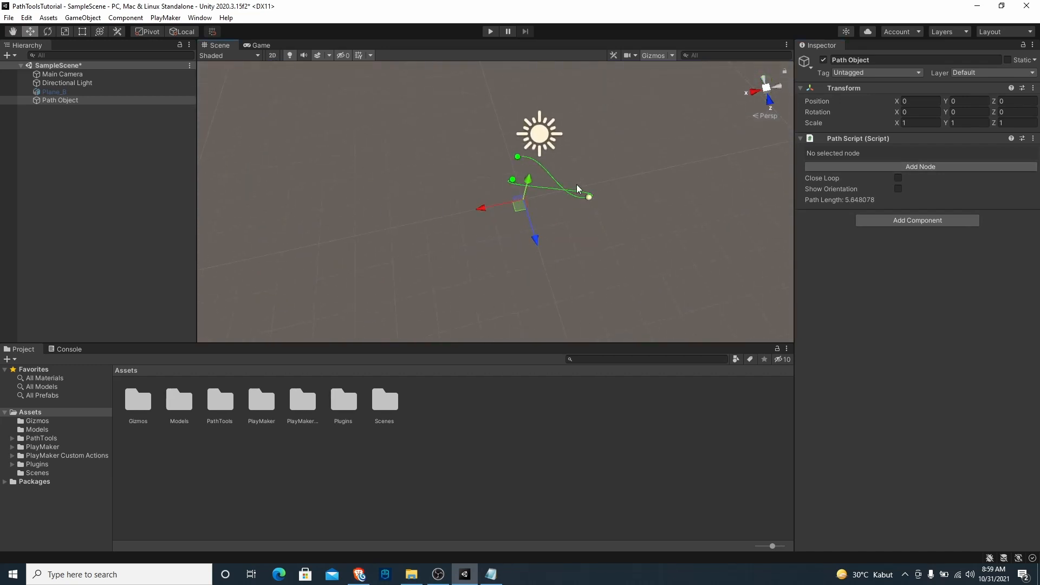
{"action": "scroll", "coordinate": [536, 217], "scroll_direction": "up", "scroll_amount": 3}
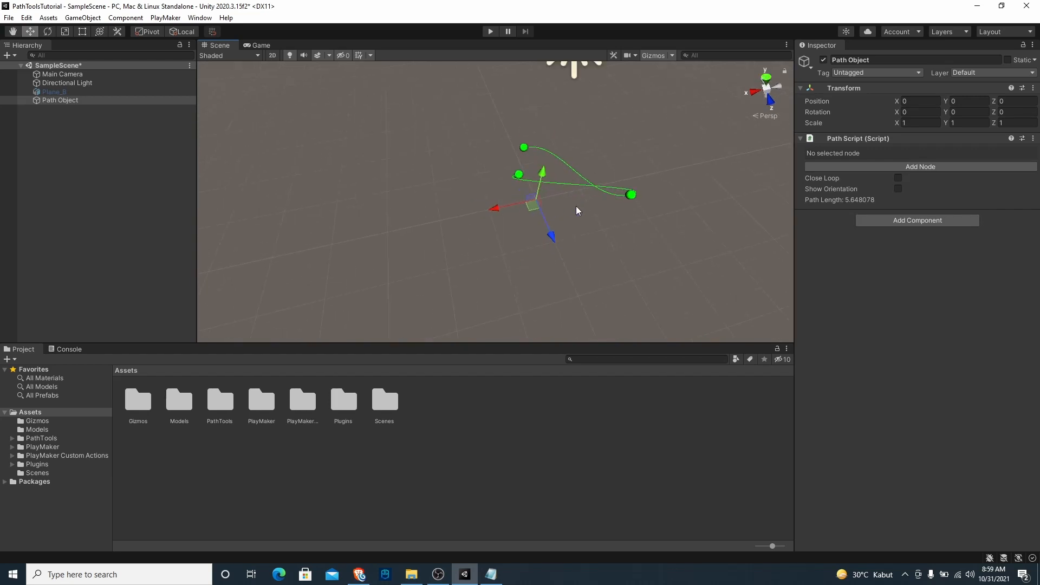
{"action": "left_click", "coordinate": [519, 175]}
{"action": "left_click_drag", "start_coordinate": [502, 148], "coordinate": [456, 127]}
{"action": "left_click", "coordinate": [520, 176]}
{"action": "left_click_drag", "start_coordinate": [513, 181], "coordinate": [454, 255]}
{"action": "left_click", "coordinate": [629, 196]}
{"action": "mouse_move", "coordinate": [629, 203]}
{"action": "left_mouse_down"}
{"action": "mouse_move", "coordinate": [622, 172]}
{"action": "mouse_move", "coordinate": [622, 185]}
{"action": "left_mouse_up"}
{"action": "left_click_drag", "start_coordinate": [550, 199], "coordinate": [637, 261], "text": "alt"}
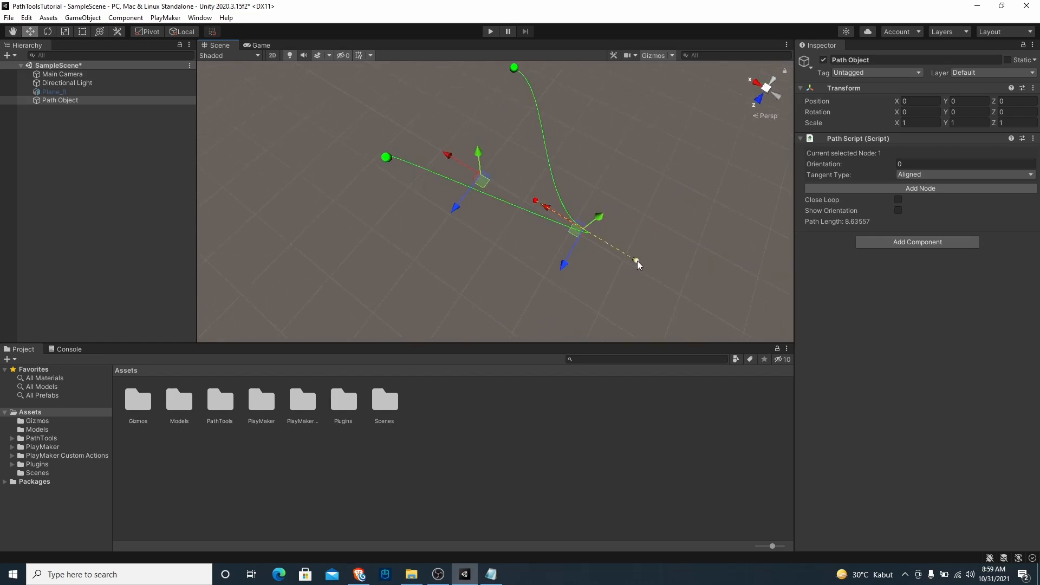
Move the tangent handle of the middle path node to reshape the curve around it
{"action": "left_click", "coordinate": [637, 261]}
{"action": "left_click_drag", "start_coordinate": [637, 261], "coordinate": [538, 284]}
{"action": "left_click_drag", "start_coordinate": [423, 192], "coordinate": [697, 123], "text": "alt"}
{"action": "middle_click_drag", "start_coordinate": [379, 301], "coordinate": [493, 244]}
{"action": "scroll", "coordinate": [494, 244], "scroll_direction": "down", "scroll_amount": 8}
{"action": "left_click_drag", "start_coordinate": [443, 221], "coordinate": [519, 271], "text": "alt"}
Adjust both tangent handles of node 0 to smooth the start of the curve
{"action": "left_click", "coordinate": [531, 218]}
{"action": "left_click_drag", "start_coordinate": [533, 230], "coordinate": [610, 217]}
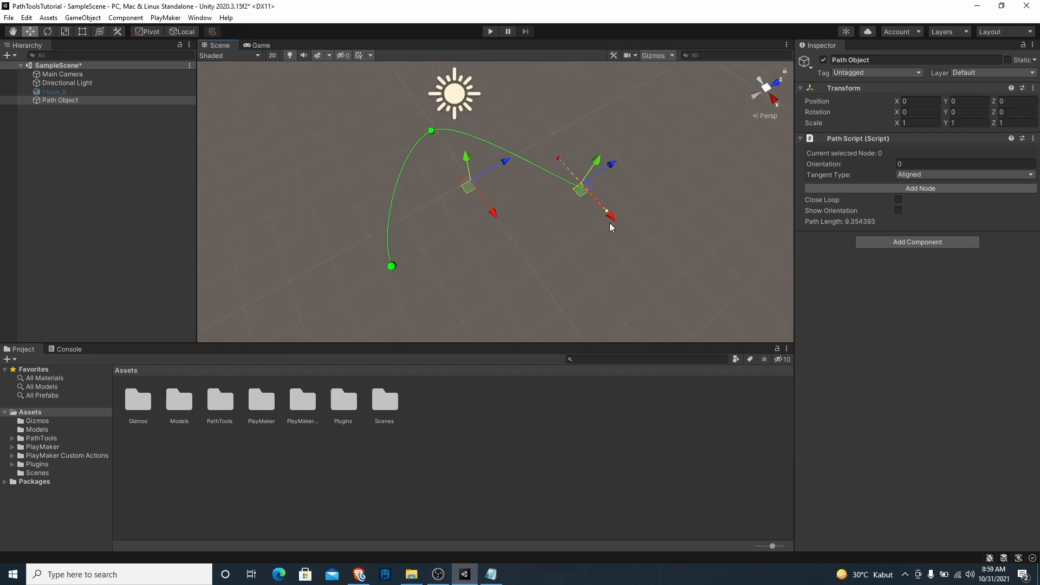
{"action": "mouse_move", "coordinate": [558, 157]}
{"action": "left_mouse_down"}
{"action": "mouse_move", "coordinate": [637, 293]}
{"action": "mouse_move", "coordinate": [568, 169]}
{"action": "left_mouse_up"}
{"action": "left_click", "coordinate": [562, 157]}
Select the end node opposite node 0 and reposition its tangent handles to round that end of the curve
{"action": "left_click", "coordinate": [391, 266]}
{"action": "left_click", "coordinate": [400, 298]}
{"action": "left_click_drag", "start_coordinate": [400, 301], "coordinate": [428, 301]}
{"action": "left_click", "coordinate": [358, 234]}
{"action": "left_click_drag", "start_coordinate": [379, 260], "coordinate": [412, 233], "text": "alt"}
{"action": "left_click", "coordinate": [458, 274]}
Add a fourth node, place it and its tangent across the open side of the path, and enable Close Loop
{"action": "left_click", "coordinate": [921, 188]}
{"action": "left_click", "coordinate": [420, 283]}
{"action": "left_click_drag", "start_coordinate": [419, 286], "coordinate": [607, 235]}
{"action": "left_click", "coordinate": [571, 238]}
{"action": "left_click_drag", "start_coordinate": [590, 217], "coordinate": [639, 146]}
{"action": "left_click_drag", "start_coordinate": [658, 192], "coordinate": [691, 211]}
{"action": "left_click_drag", "start_coordinate": [606, 244], "coordinate": [487, 171], "text": "alt"}
{"action": "left_click", "coordinate": [897, 200]}
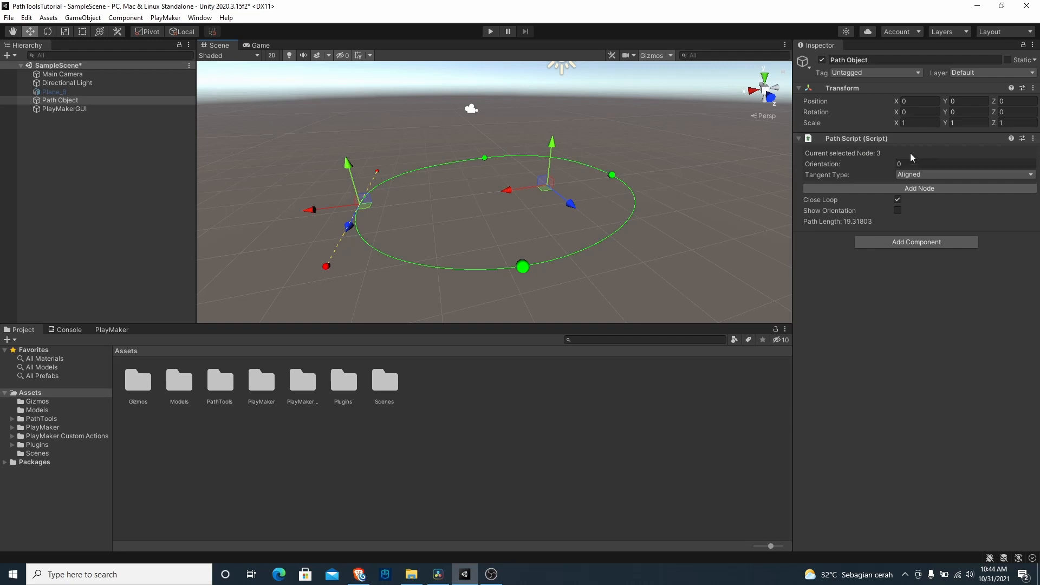
Select the four path nodes in turn to check the index of each one
{"action": "left_click", "coordinate": [524, 268]}
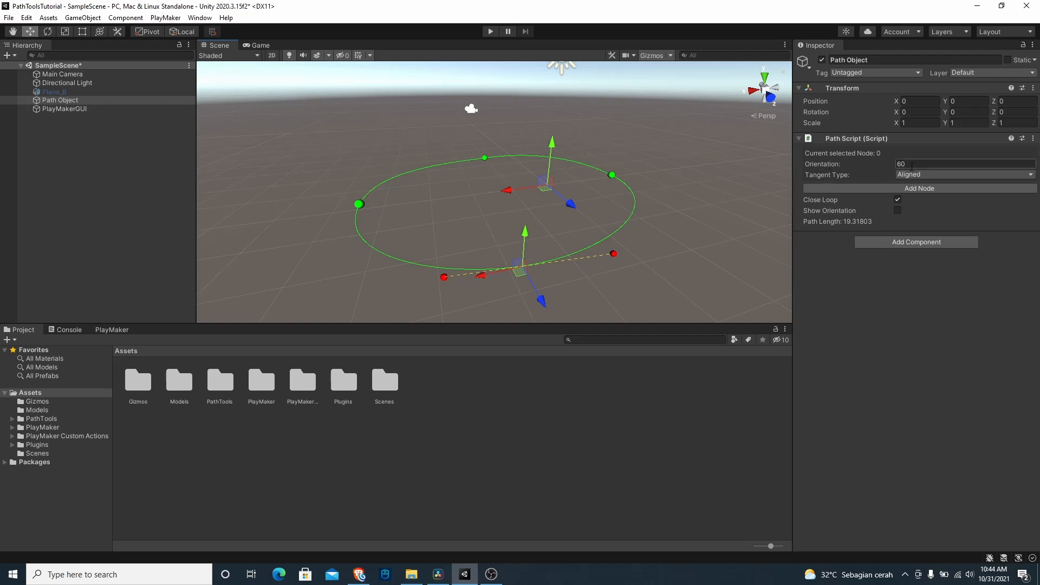
{"action": "left_click", "coordinate": [612, 175]}
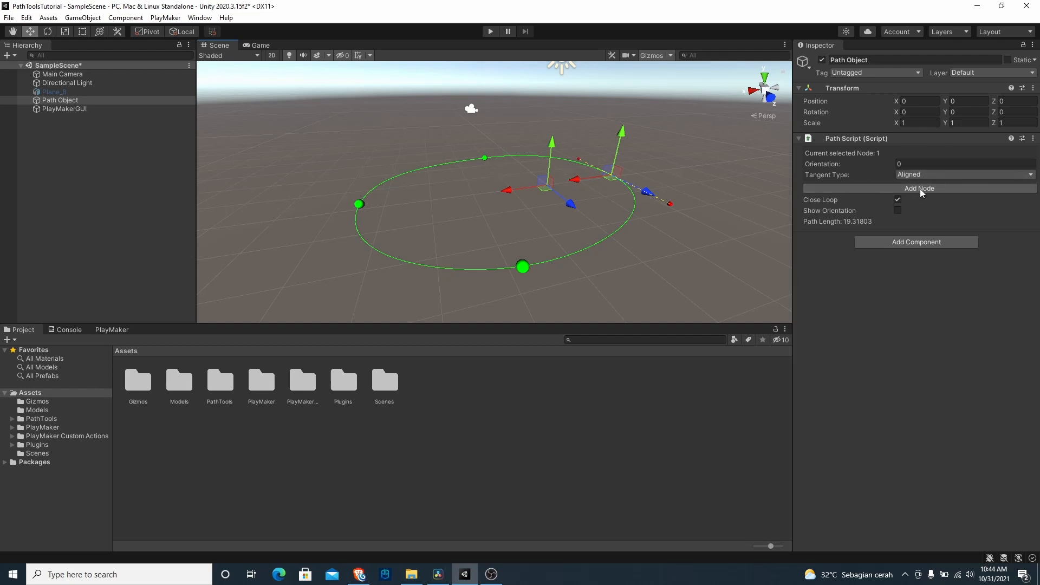
{"action": "left_click", "coordinate": [485, 159]}
{"action": "left_click", "coordinate": [359, 204]}
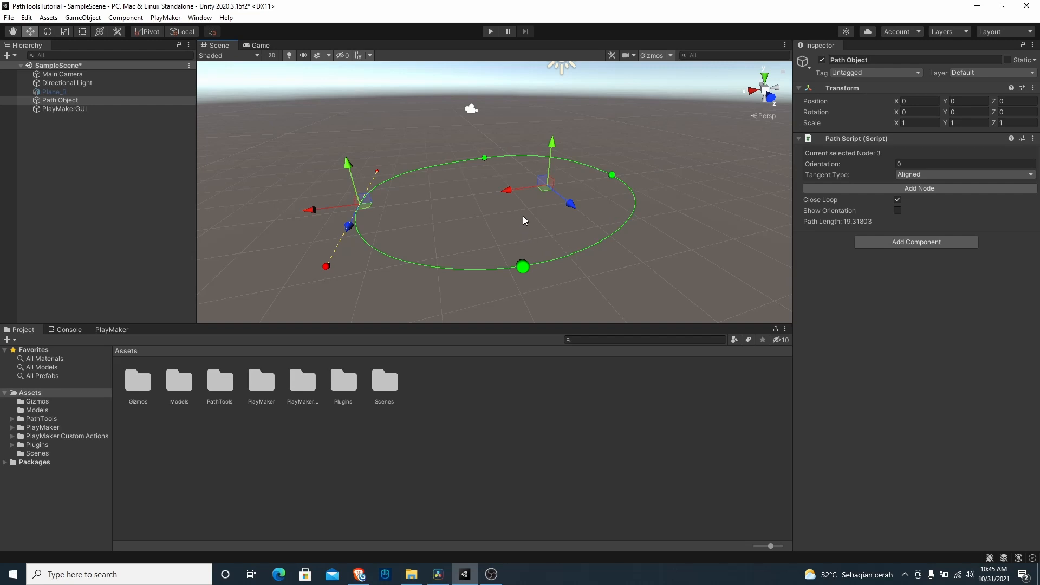
Try moving the whole path with Path Object's own move gizmo
{"action": "left_click_drag", "start_coordinate": [524, 219], "coordinate": [487, 148], "text": "alt"}
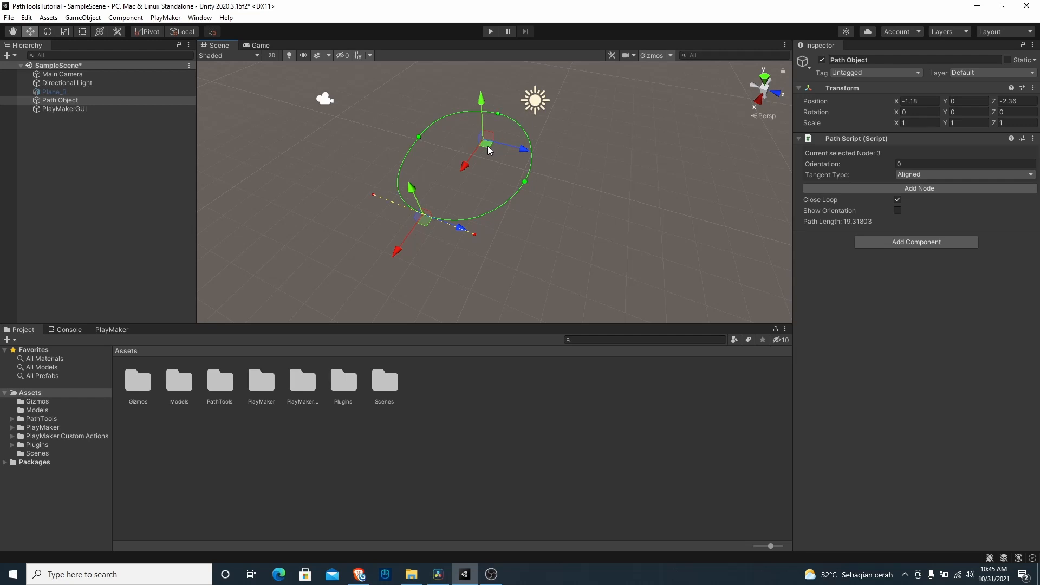
{"action": "left_click_drag", "start_coordinate": [486, 149], "coordinate": [696, 158]}
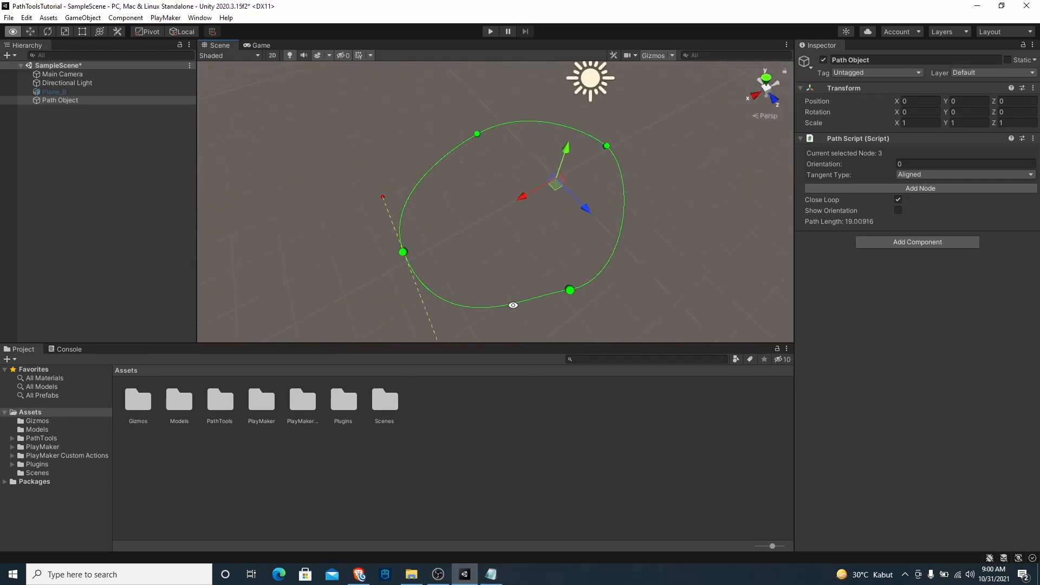
{"action": "left_click_drag", "start_coordinate": [512, 304], "coordinate": [586, 287], "text": "alt"}
{"action": "left_click", "coordinate": [604, 249]}
{"action": "left_click", "coordinate": [572, 266]}
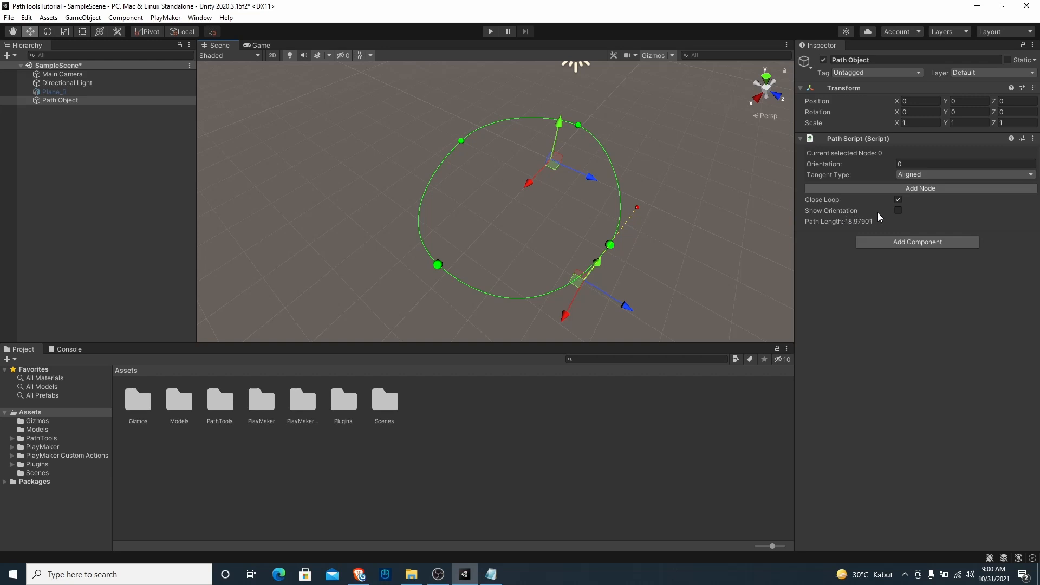
{"action": "left_click_drag", "start_coordinate": [561, 115], "coordinate": [522, 232], "text": "alt"}
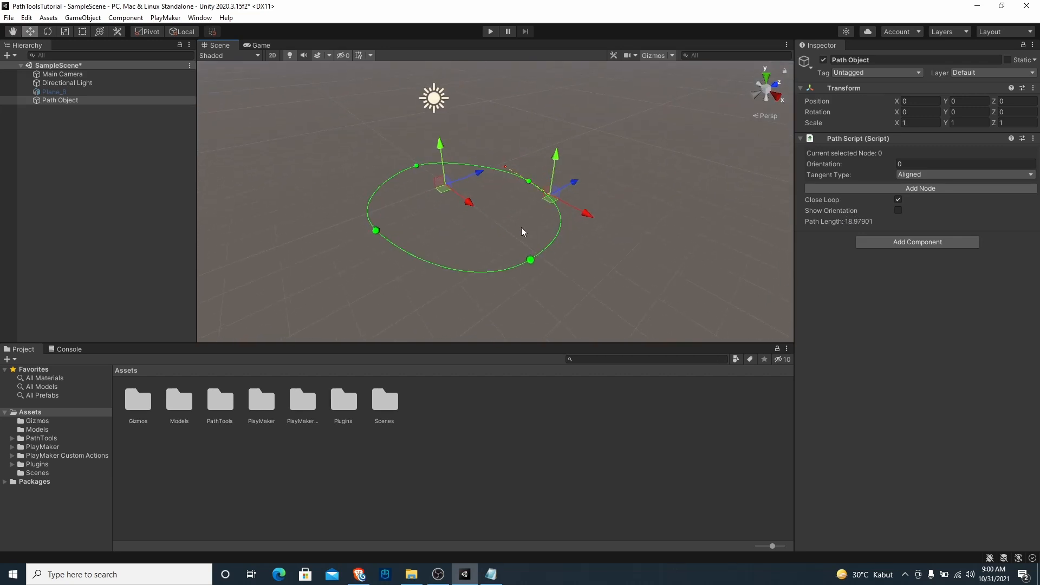
{"action": "left_click", "coordinate": [530, 262]}
{"action": "left_click", "coordinate": [514, 266]}
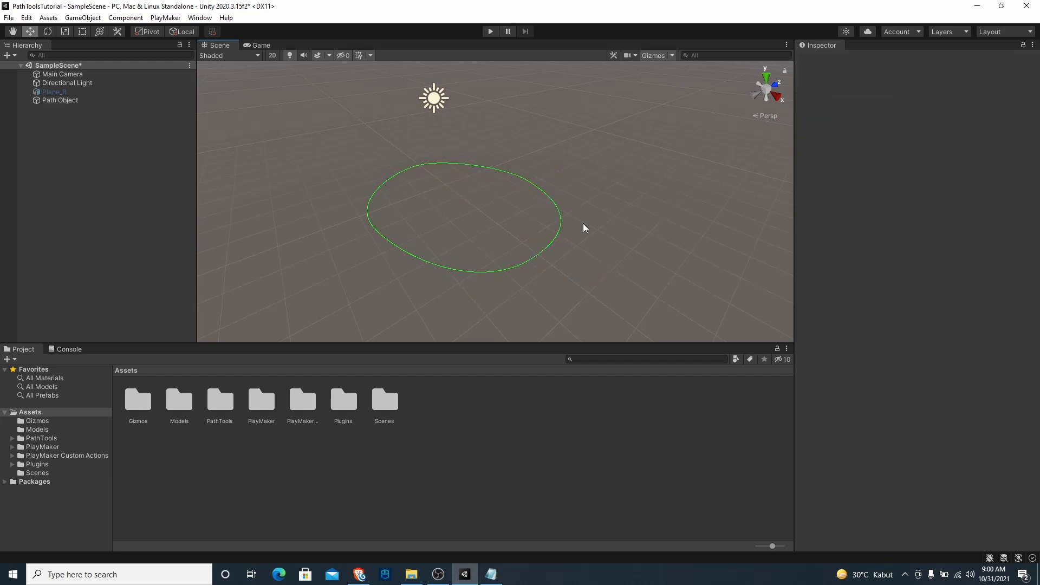
Select Path Object and enable Show Orientation on its Path Script
{"action": "left_click", "coordinate": [60, 101]}
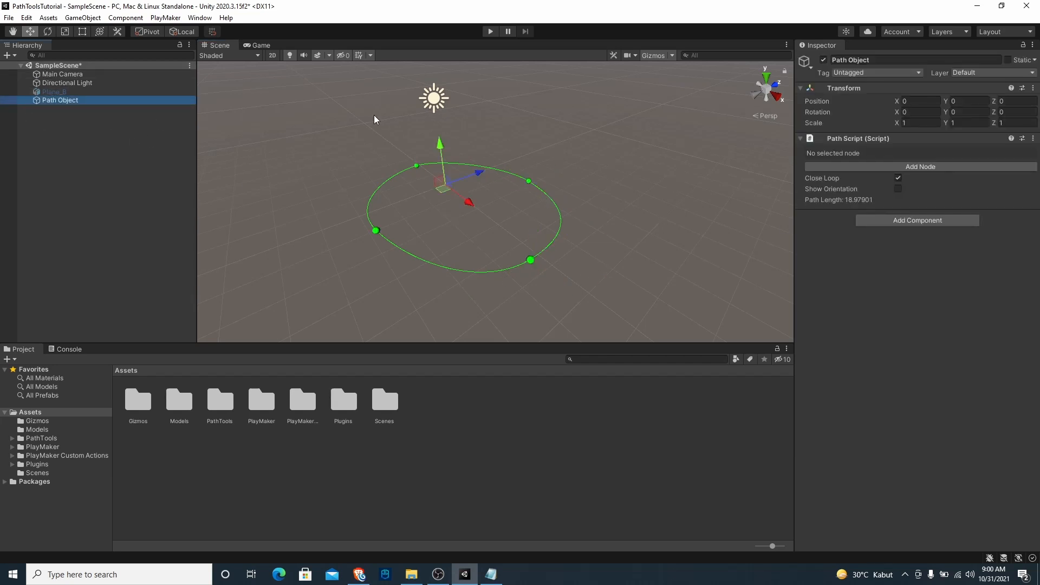
{"action": "left_click", "coordinate": [897, 189]}
{"action": "left_click_drag", "start_coordinate": [635, 232], "coordinate": [535, 252], "text": "alt"}
{"action": "scroll", "coordinate": [525, 223], "scroll_direction": "up", "scroll_amount": 3}
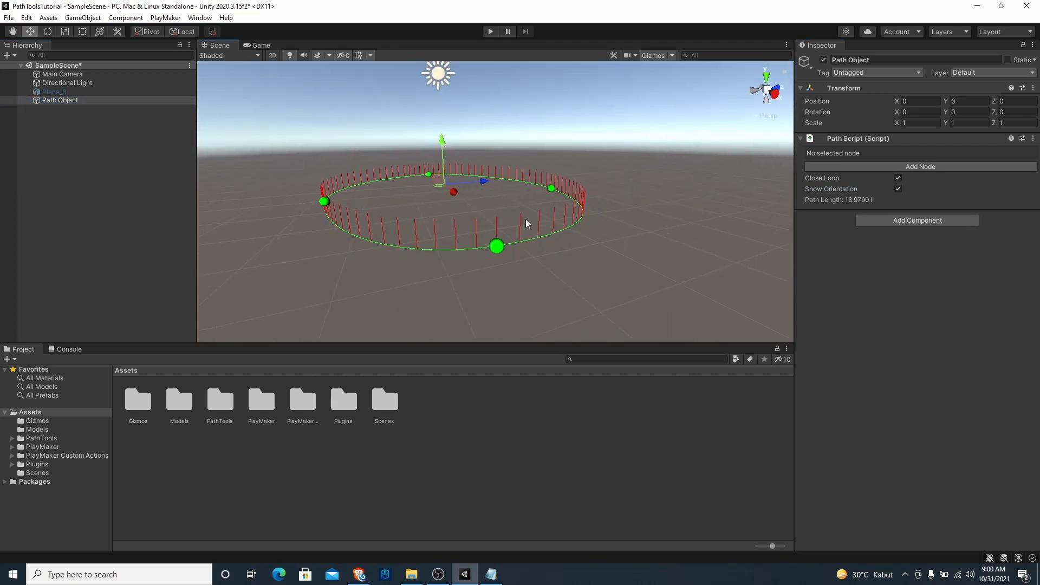
{"action": "left_click_drag", "start_coordinate": [512, 203], "coordinate": [524, 232], "text": "alt"}
Select node 0 and raise its Orientation to 90.45 to see how the path's orientation lines tilt
{"action": "left_click", "coordinate": [546, 184]}
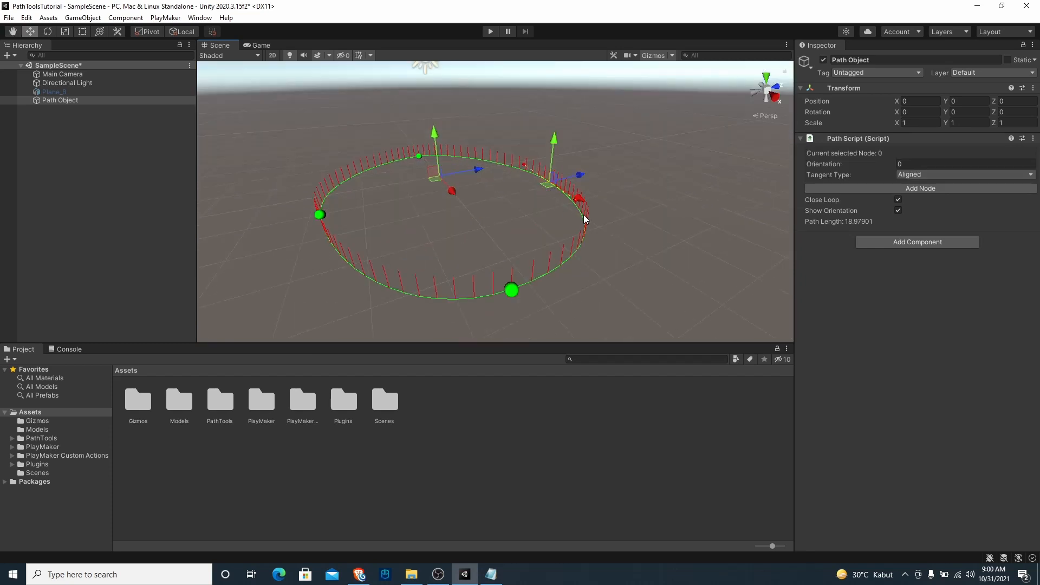
{"action": "left_click_drag", "start_coordinate": [627, 251], "coordinate": [507, 252], "text": "alt"}
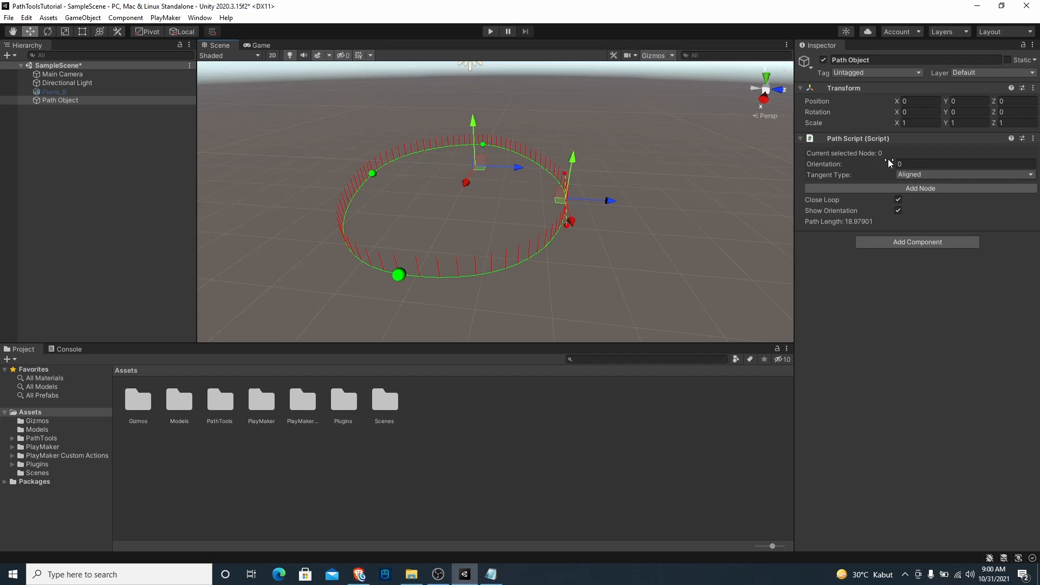
{"action": "left_click_drag", "start_coordinate": [884, 163], "coordinate": [292, 226]}
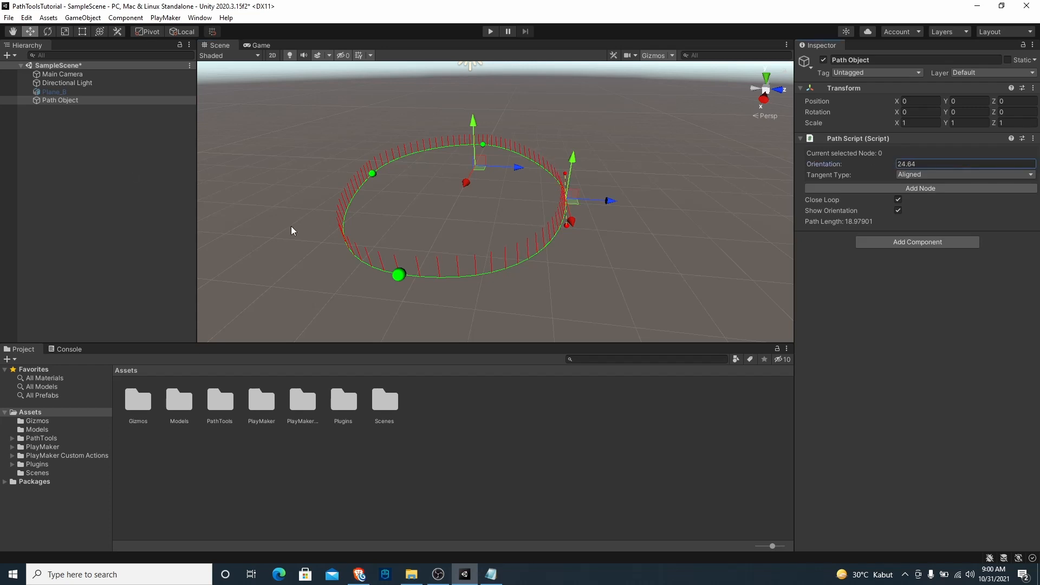
{"action": "left_click_drag", "start_coordinate": [538, 200], "coordinate": [433, 305]}
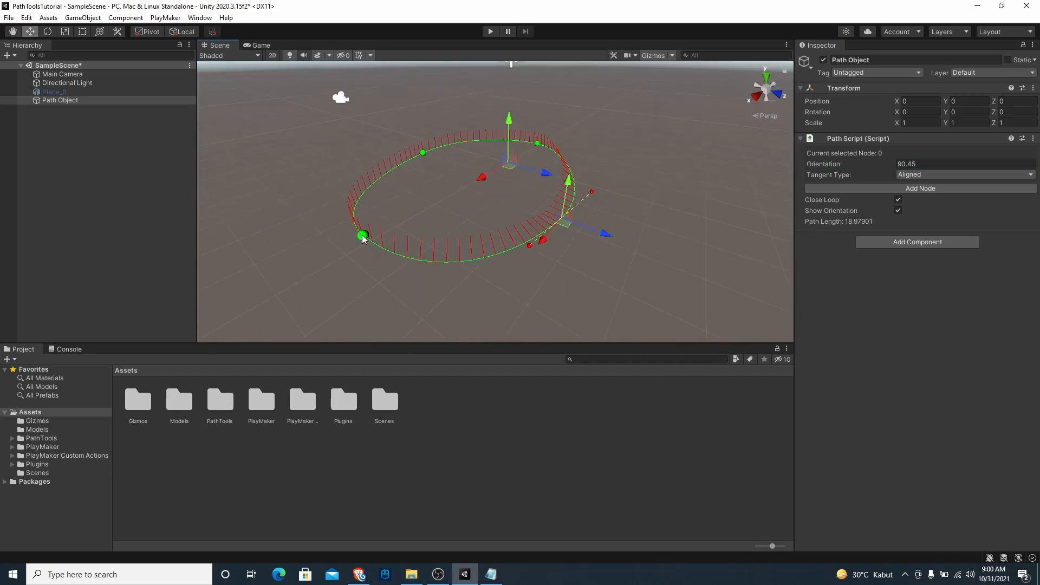
{"action": "left_click_drag", "start_coordinate": [575, 187], "coordinate": [593, 243], "text": "alt"}
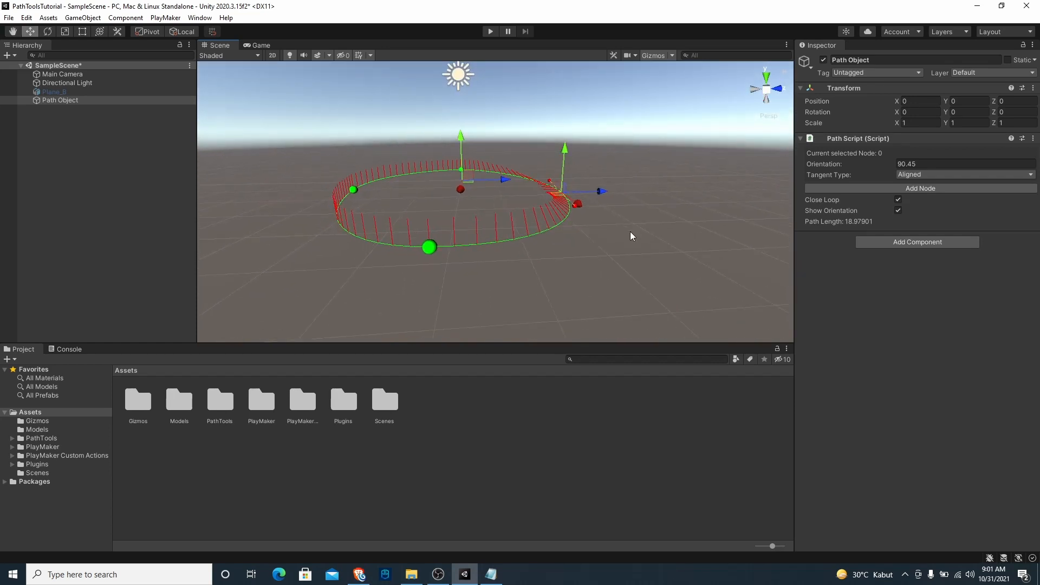
{"action": "left_click_drag", "start_coordinate": [592, 218], "coordinate": [487, 294], "text": "alt"}
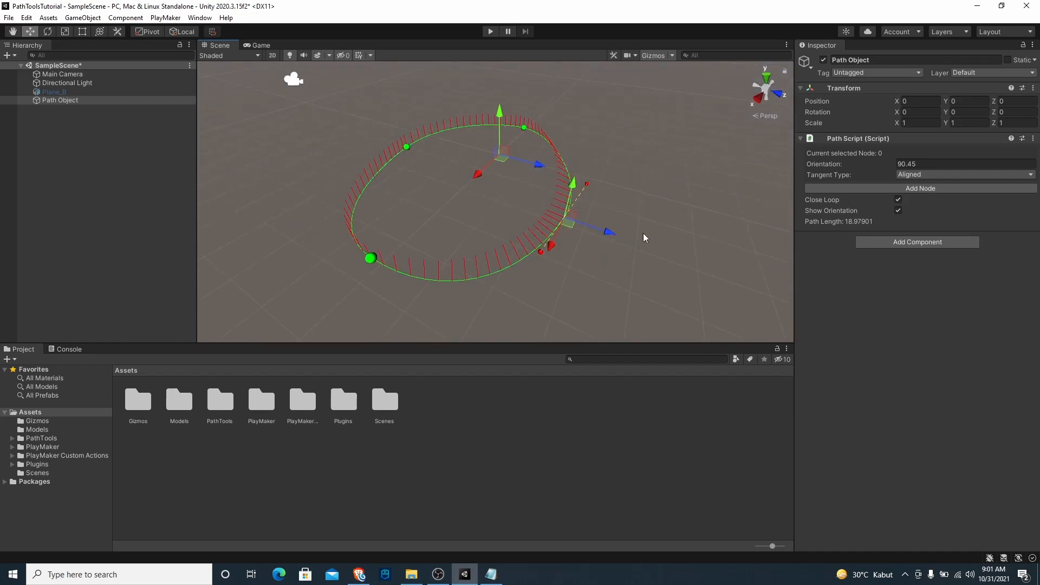
Set the Orientation of node 0 to 60
{"action": "left_click", "coordinate": [923, 164]}
{"action": "mouse_move", "coordinate": [605, 241]}
{"action": "left_mouse_down", "text": "alt"}
{"action": "mouse_move", "coordinate": [747, 182]}
{"action": "mouse_move", "coordinate": [615, 252]}
{"action": "left_mouse_up", "text": "alt"}
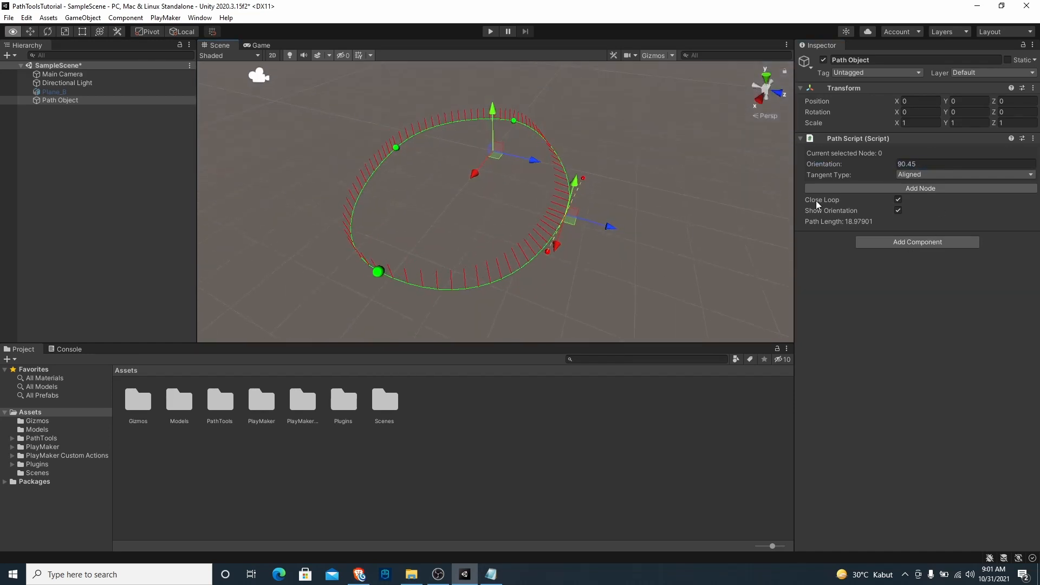
{"action": "left_click", "coordinate": [923, 164]}
{"action": "type", "text": "60"}
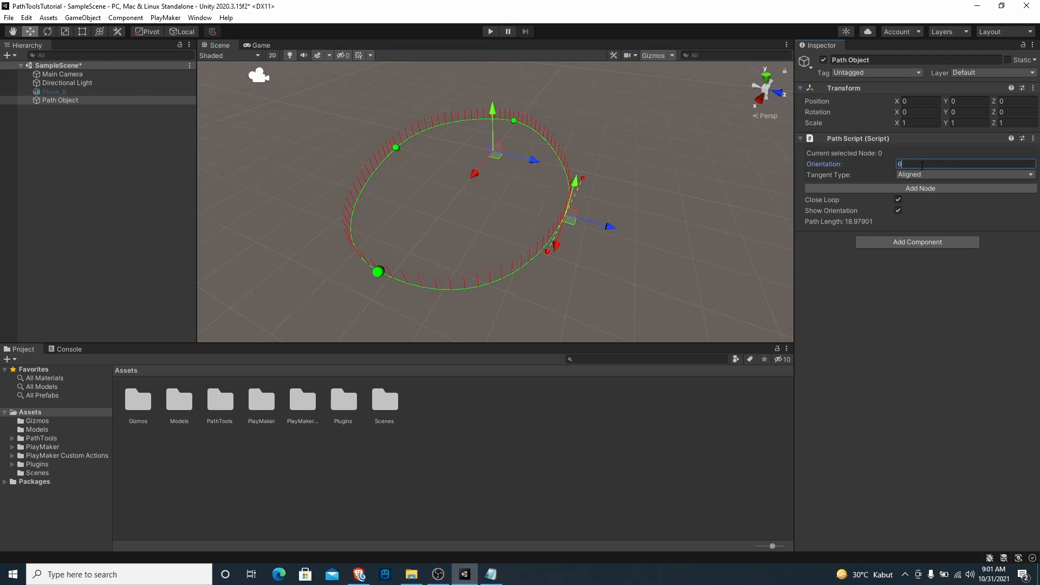
{"action": "left_click_drag", "start_coordinate": [641, 231], "coordinate": [553, 301], "text": "alt"}
Select node 2 and set its Orientation to 60
{"action": "left_click", "coordinate": [620, 218]}
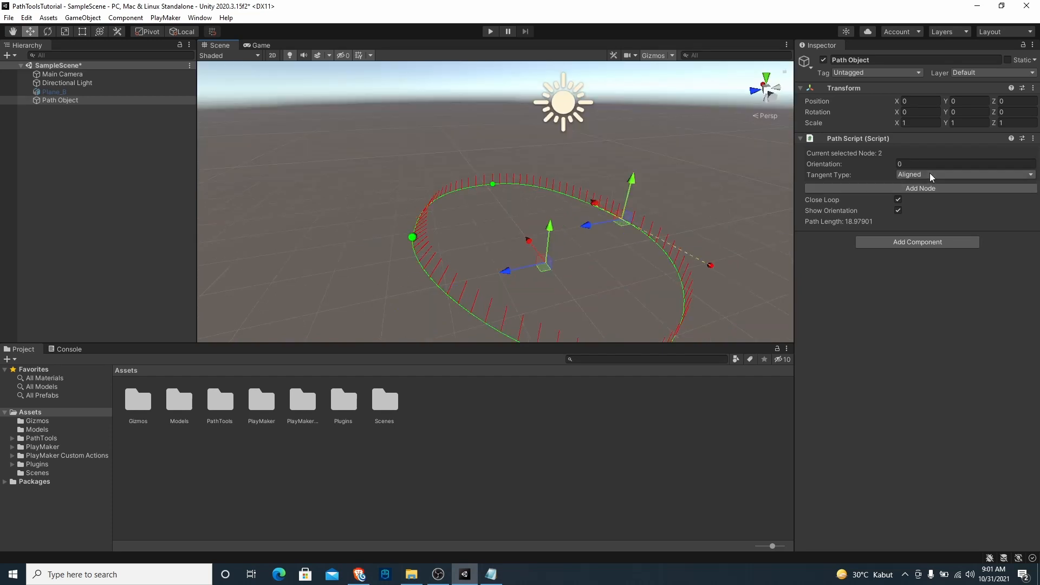
{"action": "left_click", "coordinate": [925, 163]}
{"action": "type", "text": "60"}
{"action": "left_click_drag", "start_coordinate": [648, 266], "coordinate": [744, 306], "text": "alt"}
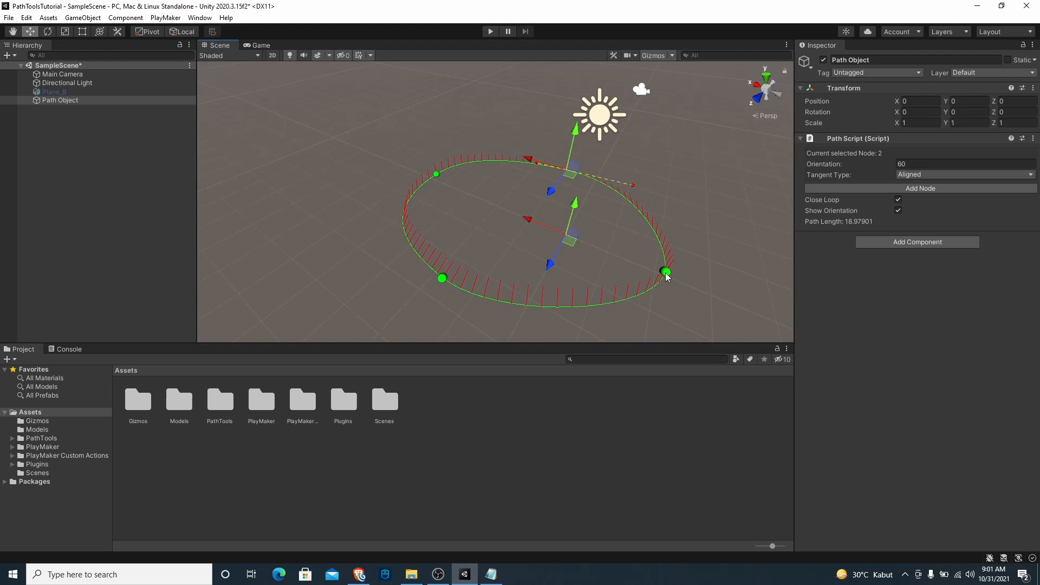
Select node 1 and pull both of its tangent handles outward to widen the curve there
{"action": "left_click", "coordinate": [665, 272]}
{"action": "scroll", "coordinate": [674, 265], "scroll_direction": "down", "scroll_amount": 4}
{"action": "left_click_drag", "start_coordinate": [682, 255], "coordinate": [536, 221], "text": "alt"}
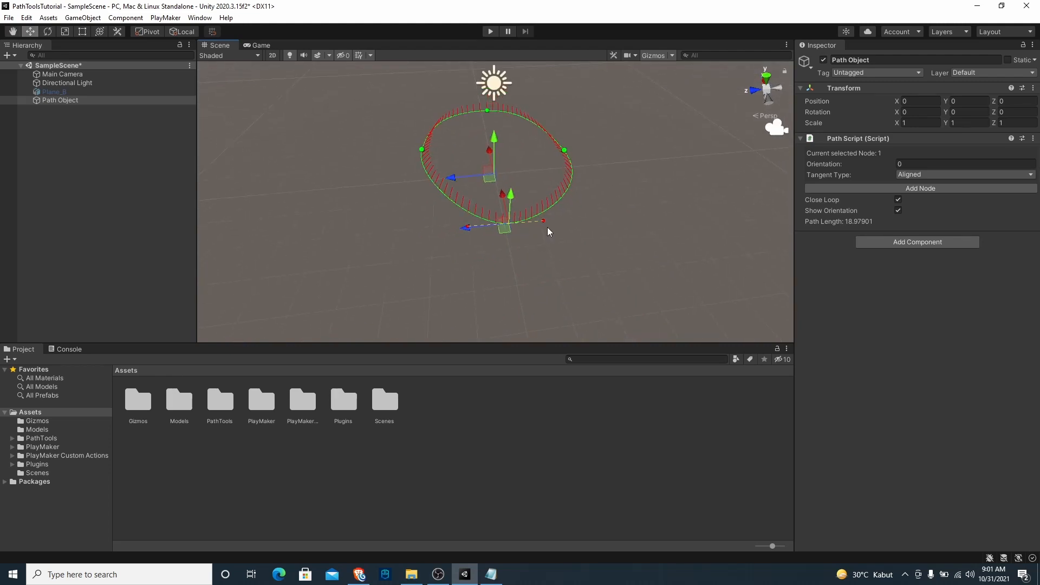
{"action": "left_click", "coordinate": [543, 220]}
{"action": "left_click_drag", "start_coordinate": [526, 222], "coordinate": [595, 217]}
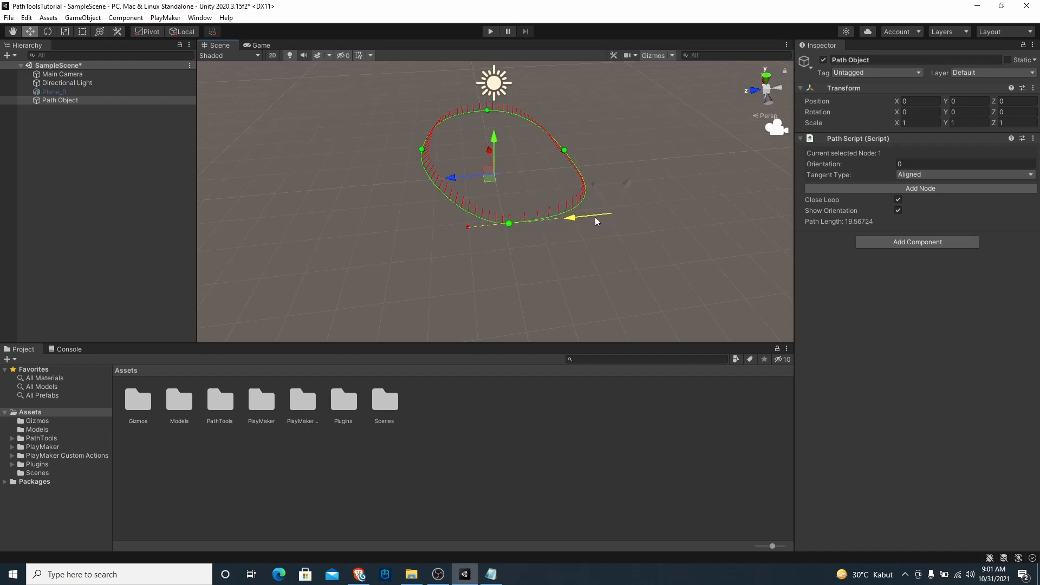
{"action": "left_click", "coordinate": [468, 226]}
{"action": "left_click_drag", "start_coordinate": [429, 233], "coordinate": [375, 239]}
{"action": "left_click_drag", "start_coordinate": [410, 270], "coordinate": [623, 266], "text": "alt"}
Select node 3 and reposition both of its tangent handles to bend the path on that side
{"action": "left_click", "coordinate": [512, 282]}
{"action": "left_click", "coordinate": [408, 289]}
{"action": "left_click_drag", "start_coordinate": [366, 237], "coordinate": [476, 233], "text": "alt"}
{"action": "left_click_drag", "start_coordinate": [561, 245], "coordinate": [525, 291]}
{"action": "left_click", "coordinate": [650, 157]}
{"action": "left_click_drag", "start_coordinate": [654, 163], "coordinate": [684, 133]}
{"action": "left_click_drag", "start_coordinate": [682, 217], "coordinate": [614, 248], "text": "alt"}
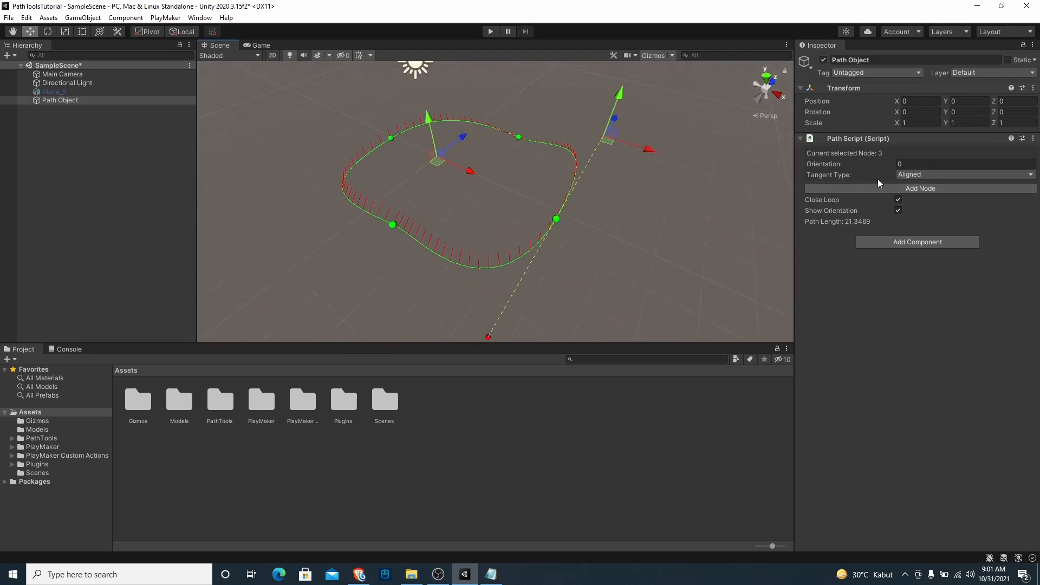
Try a different Tangent Type on node 3 and test it by moving a tangent handle
{"action": "left_click", "coordinate": [915, 174]}
{"action": "left_click_drag", "start_coordinate": [743, 200], "coordinate": [568, 250], "text": "alt"}
{"action": "left_click", "coordinate": [919, 174]}
{"action": "left_click", "coordinate": [919, 199]}
{"action": "left_click_drag", "start_coordinate": [643, 222], "coordinate": [640, 198]}
Set node 3's Tangent Type to Aligned and readjust its tangent handles
{"action": "left_click", "coordinate": [916, 176]}
{"action": "left_click", "coordinate": [916, 185]}
{"action": "middle_click_drag", "start_coordinate": [516, 284], "coordinate": [525, 201]}
{"action": "left_click_drag", "start_coordinate": [650, 146], "coordinate": [603, 161]}
{"action": "left_click_drag", "start_coordinate": [549, 227], "coordinate": [482, 233], "text": "alt"}
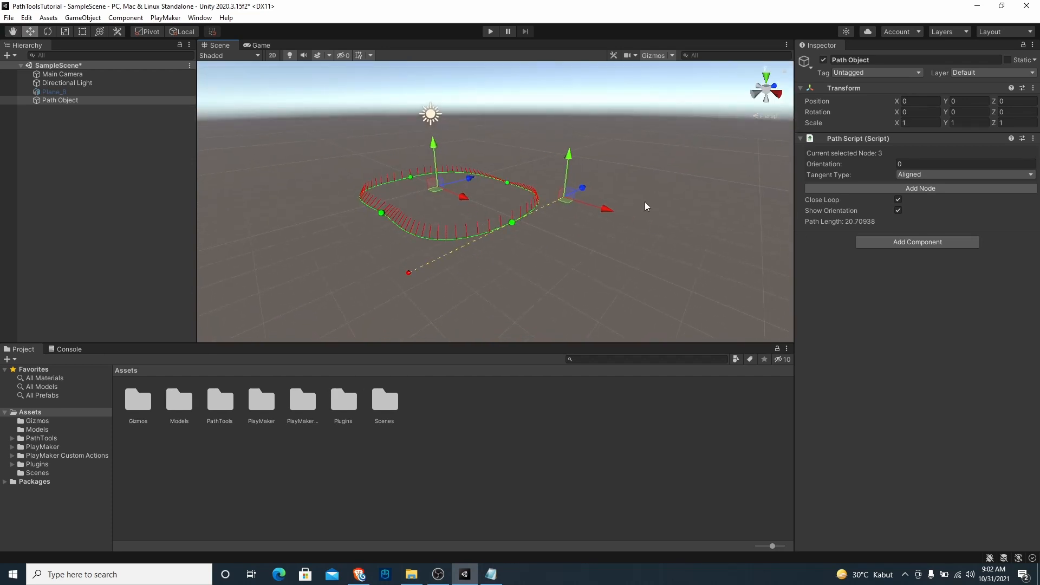
Select the hidden Plane_B object and activate it in the scene
{"action": "left_click_drag", "start_coordinate": [481, 162], "coordinate": [686, 264], "text": "alt"}
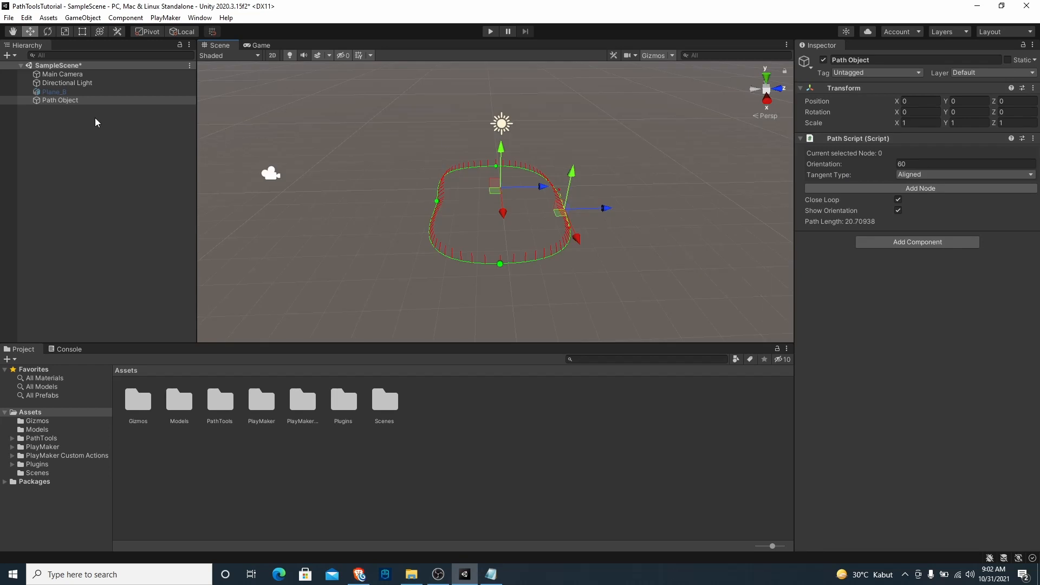
{"action": "left_click", "coordinate": [62, 91]}
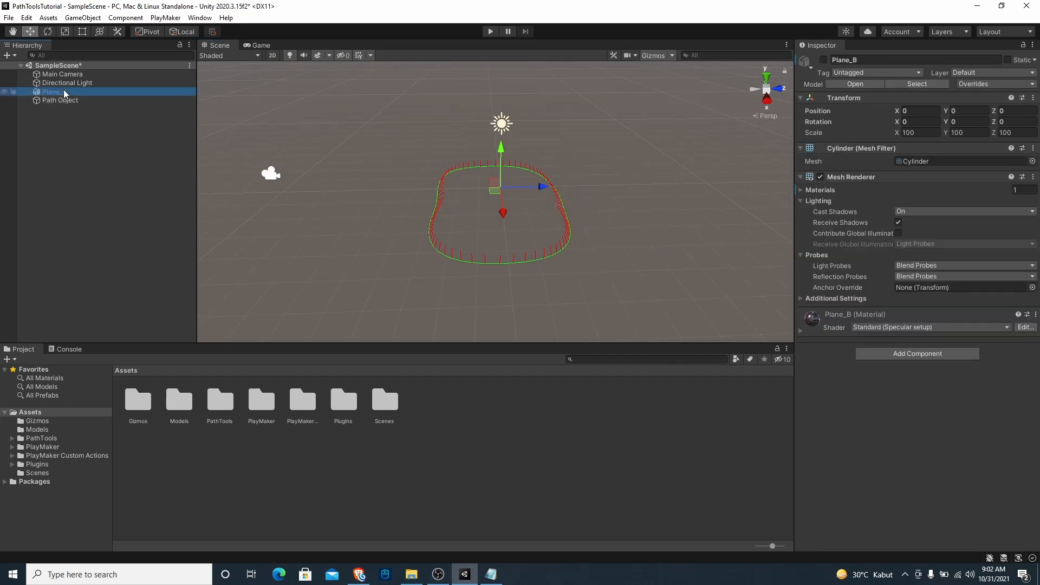
{"action": "left_click", "coordinate": [823, 60]}
{"action": "left_click_drag", "start_coordinate": [577, 165], "coordinate": [567, 168], "text": "alt"}
{"action": "left_click_drag", "start_coordinate": [873, 167], "coordinate": [661, 170], "text": "alt"}
Set Plane_B's scale to 15 on the X, Y and Z axes
{"action": "left_click", "coordinate": [920, 135]}
{"action": "double_click", "coordinate": [921, 135]}
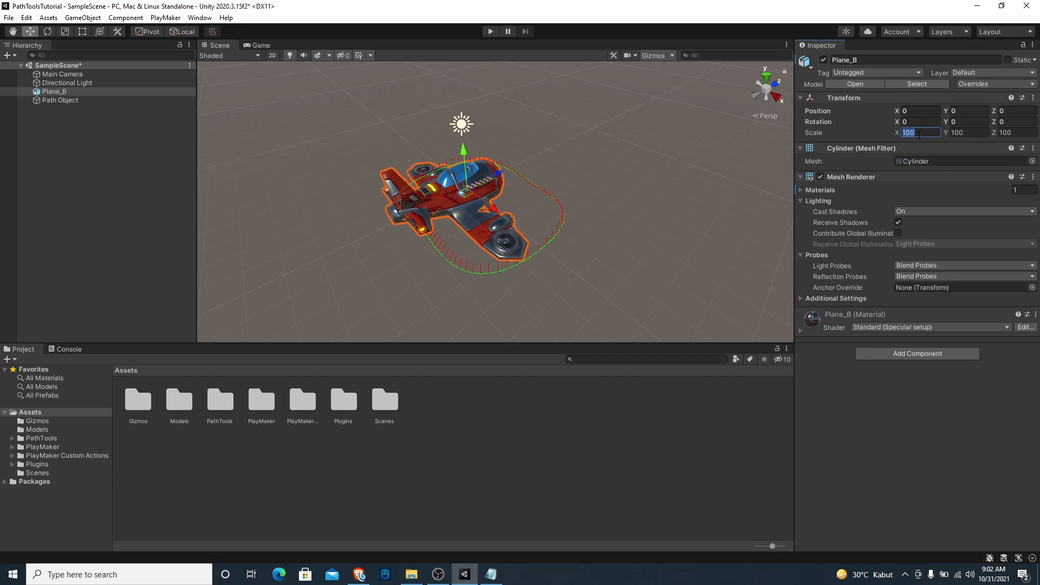
{"action": "type", "text": "15"}
{"action": "key", "text": "Tab"}
{"action": "type", "text": "15"}
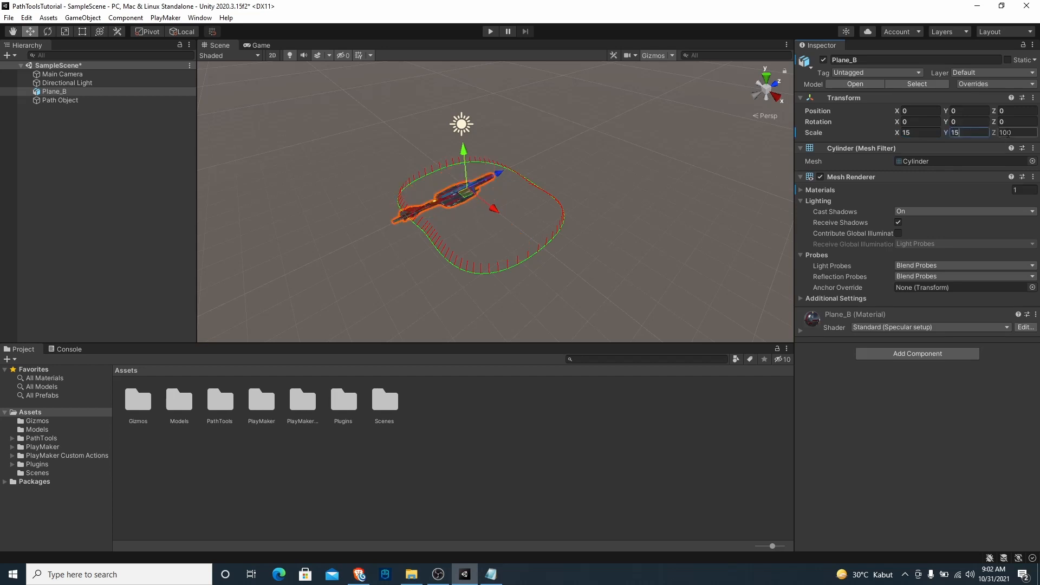
{"action": "key", "text": "Tab"}
{"action": "type", "text": "15"}
{"action": "scroll", "coordinate": [437, 206], "scroll_direction": "up", "scroll_amount": 8}
{"action": "left_click_drag", "start_coordinate": [435, 220], "coordinate": [546, 230], "text": "alt"}
{"action": "scroll", "coordinate": [539, 233], "scroll_direction": "down", "scroll_amount": 8}
{"action": "scroll", "coordinate": [546, 230], "scroll_direction": "up", "scroll_amount": 5}
{"action": "scroll", "coordinate": [561, 179], "scroll_direction": "down", "scroll_amount": 5}
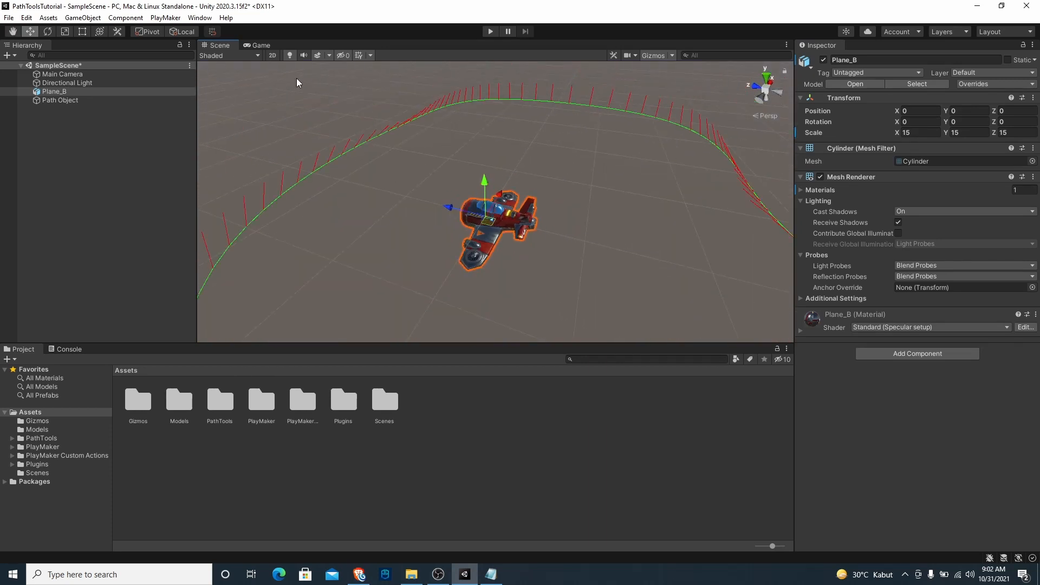
Switch the tool handle rotation to Global and back to Local
{"action": "left_click", "coordinate": [183, 33]}
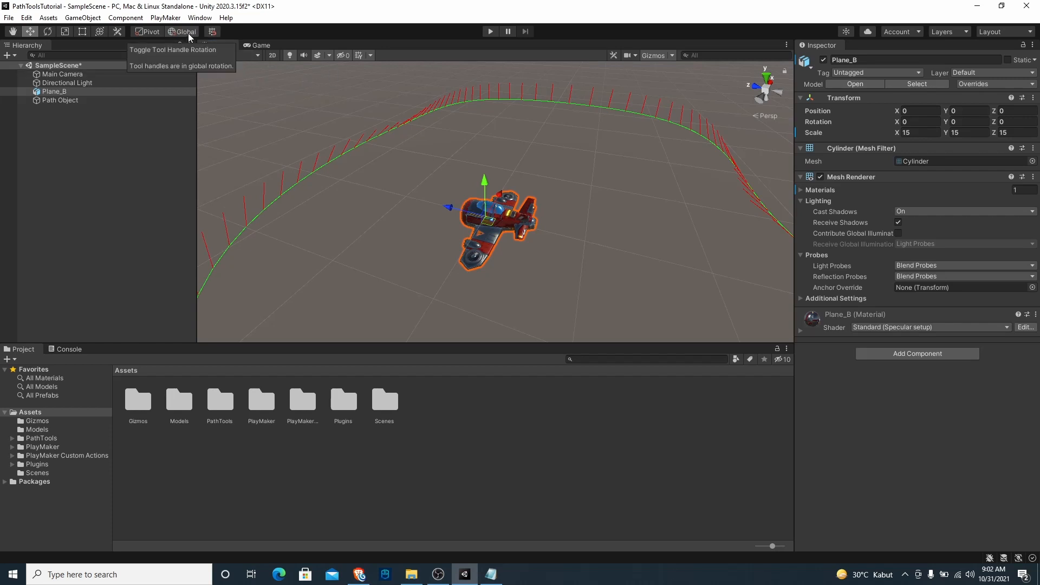
{"action": "left_click", "coordinate": [184, 31]}
{"action": "left_click_drag", "start_coordinate": [391, 246], "coordinate": [533, 250], "text": "alt"}
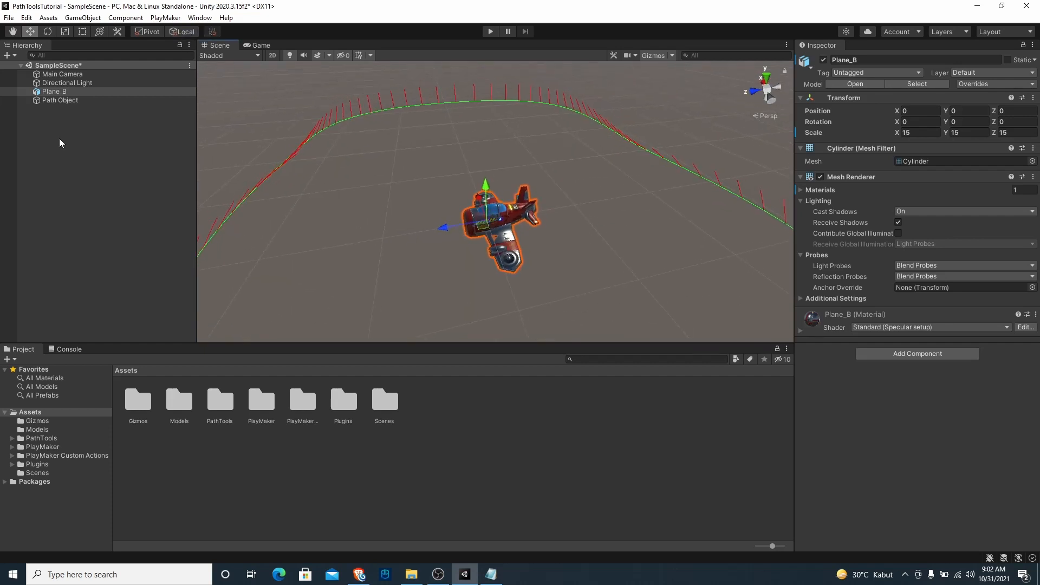
Examine Plane_B from several angles to check which way its nose points relative to its local Z axis
{"action": "left_click", "coordinate": [70, 93]}
{"action": "scroll", "coordinate": [460, 248], "scroll_direction": "up", "scroll_amount": 10}
{"action": "left_click_drag", "start_coordinate": [460, 248], "coordinate": [426, 250], "text": "alt"}
{"action": "scroll", "coordinate": [474, 267], "scroll_direction": "down", "scroll_amount": 10}
{"action": "scroll", "coordinate": [459, 257], "scroll_direction": "up", "scroll_amount": 10}
{"action": "scroll", "coordinate": [475, 251], "scroll_direction": "down", "scroll_amount": 10}
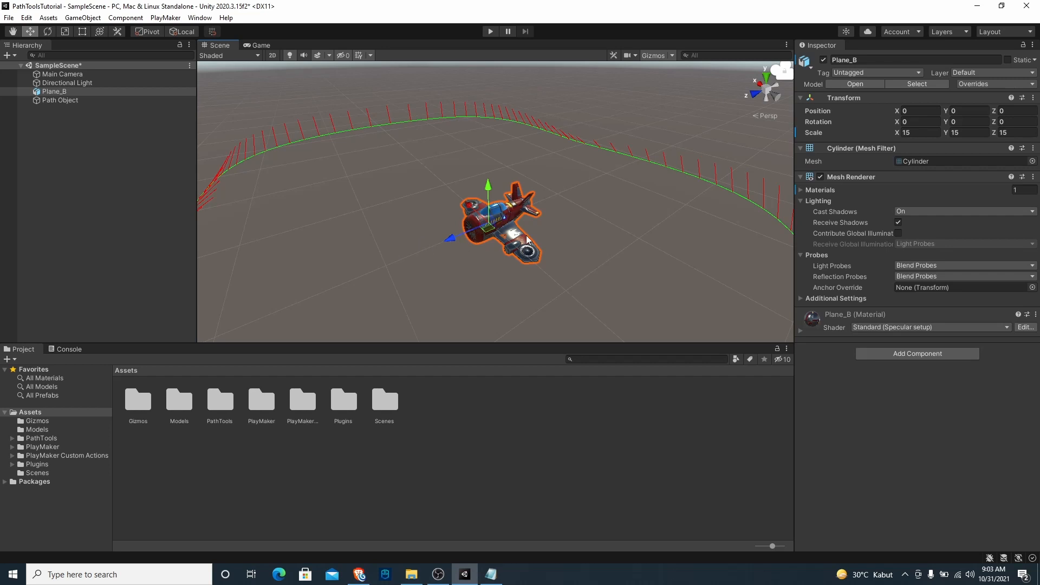
{"action": "scroll", "coordinate": [528, 240], "scroll_direction": "down", "scroll_amount": 5}
{"action": "left_click_drag", "start_coordinate": [541, 231], "coordinate": [513, 268], "text": "alt"}
{"action": "scroll", "coordinate": [513, 268], "scroll_direction": "up", "scroll_amount": 2}
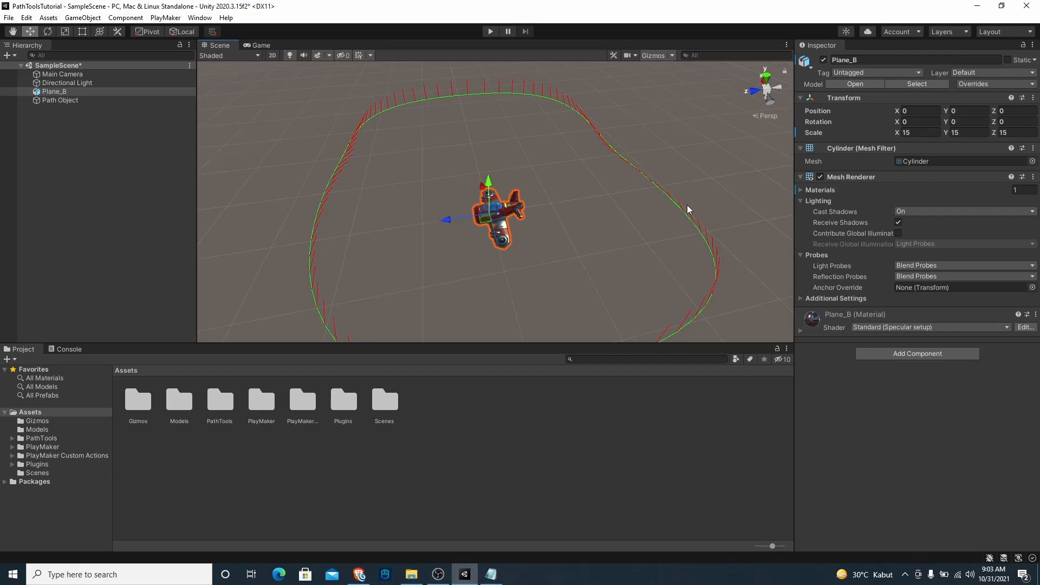
Save the scene
{"action": "left_click_drag", "start_coordinate": [515, 229], "coordinate": [553, 248], "text": "alt"}
{"action": "key", "text": "ctrl+s"}
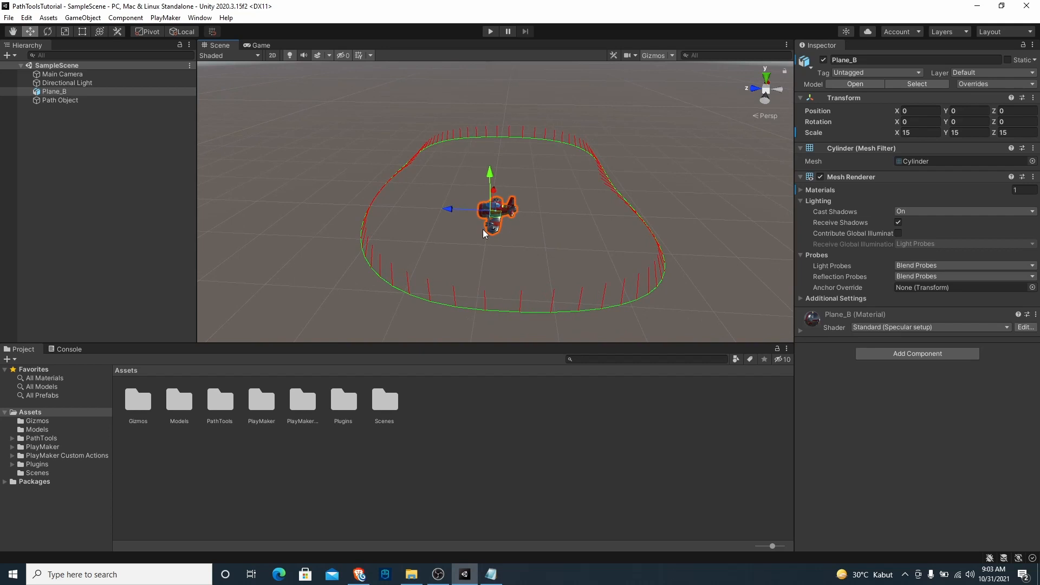
Add the Move Along Path component to Plane_B and assign Path Object as its path
{"action": "left_click_drag", "start_coordinate": [462, 269], "coordinate": [526, 243], "text": "alt"}
{"action": "left_click", "coordinate": [886, 354]}
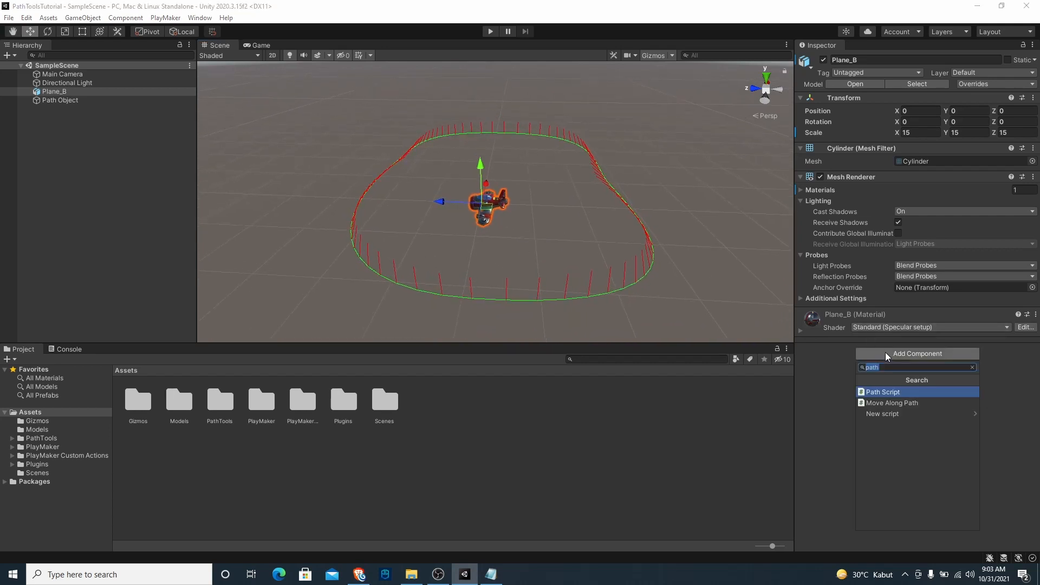
{"action": "type", "text": "ma"}
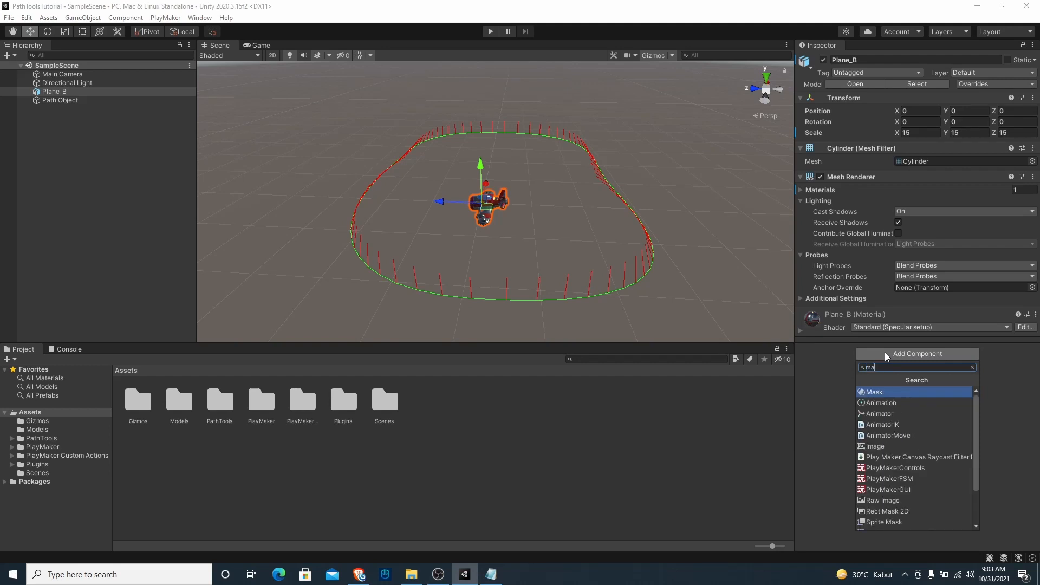
{"action": "key", "text": "BackSpace"}
{"action": "type", "text": "ove"}
{"action": "key", "text": "Return"}
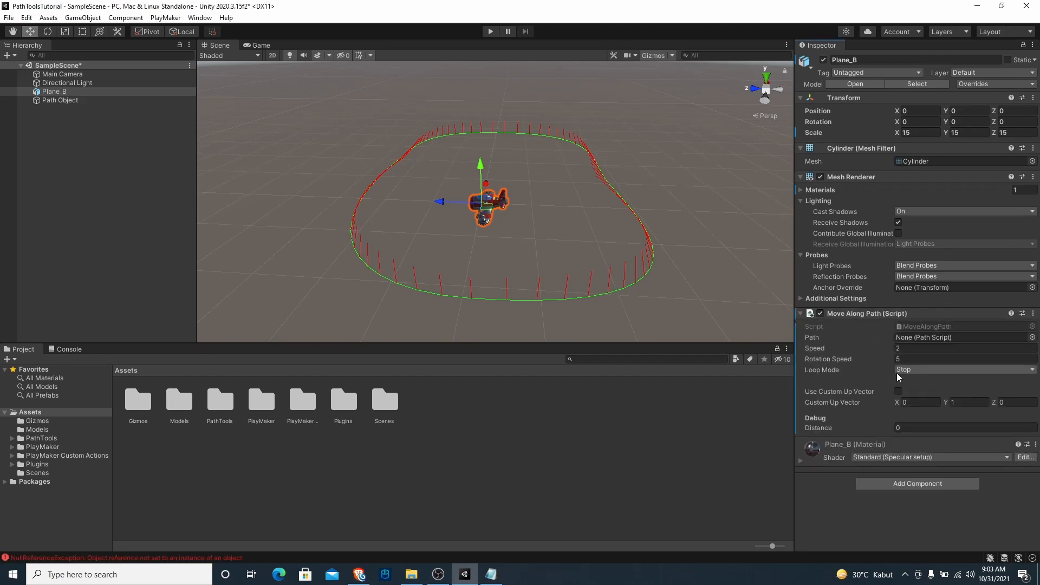
{"action": "left_click_drag", "start_coordinate": [54, 100], "coordinate": [919, 336]}
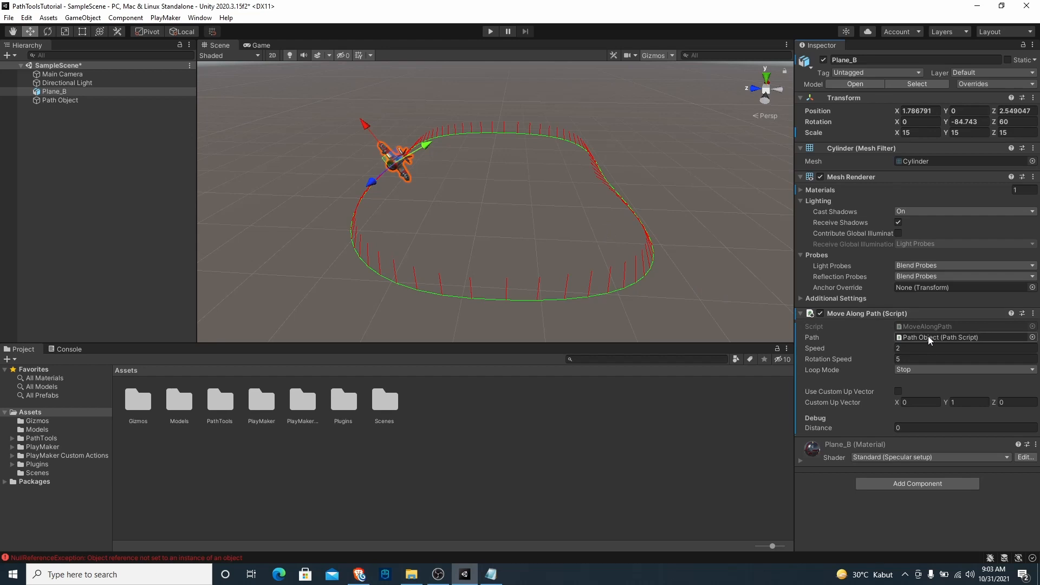
Preview Plane_B's travel along the path by scrubbing the Debug Distance to about 15 and back to 0
{"action": "left_click_drag", "start_coordinate": [453, 204], "coordinate": [496, 216], "text": "alt"}
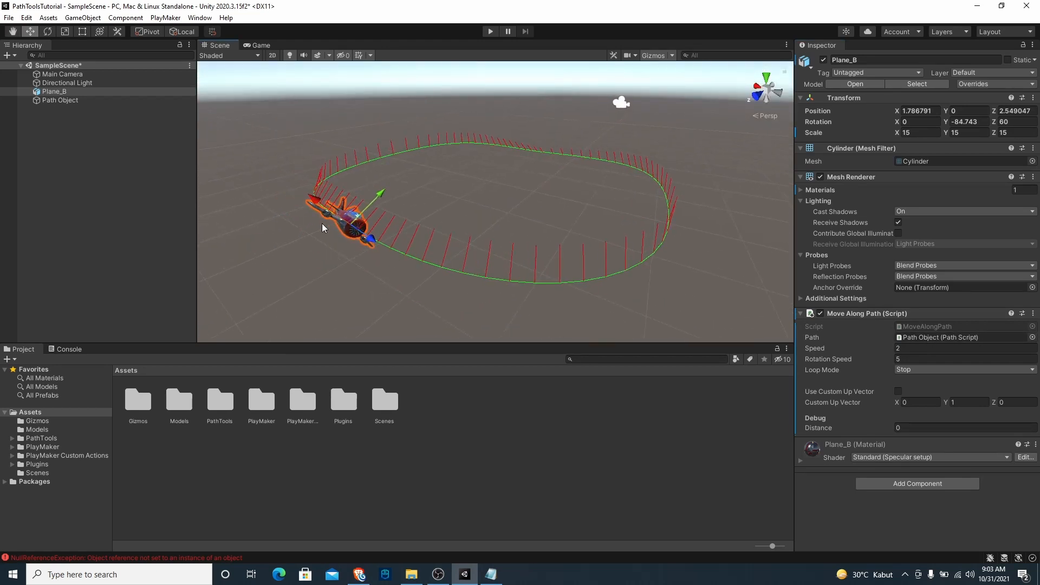
{"action": "left_click_drag", "start_coordinate": [433, 211], "coordinate": [373, 216], "text": "alt"}
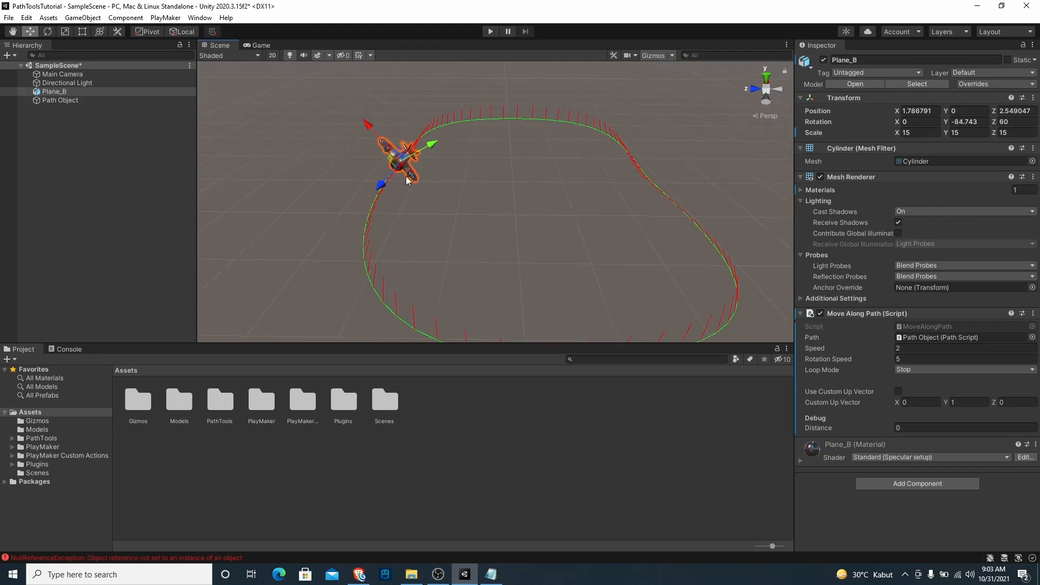
{"action": "left_click_drag", "start_coordinate": [423, 144], "coordinate": [788, 410], "text": "alt"}
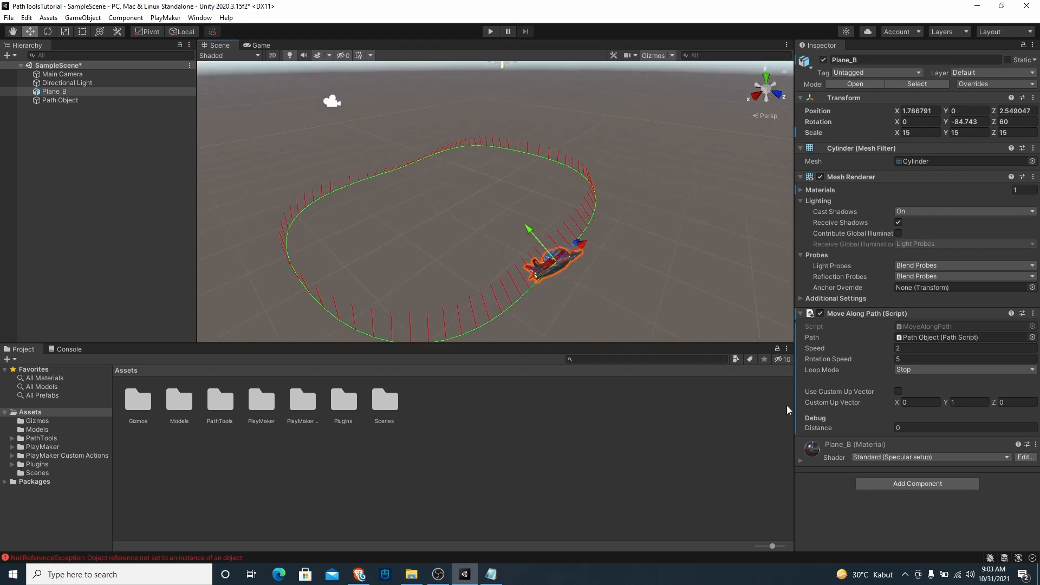
{"action": "left_click_drag", "start_coordinate": [882, 430], "coordinate": [98, 376]}
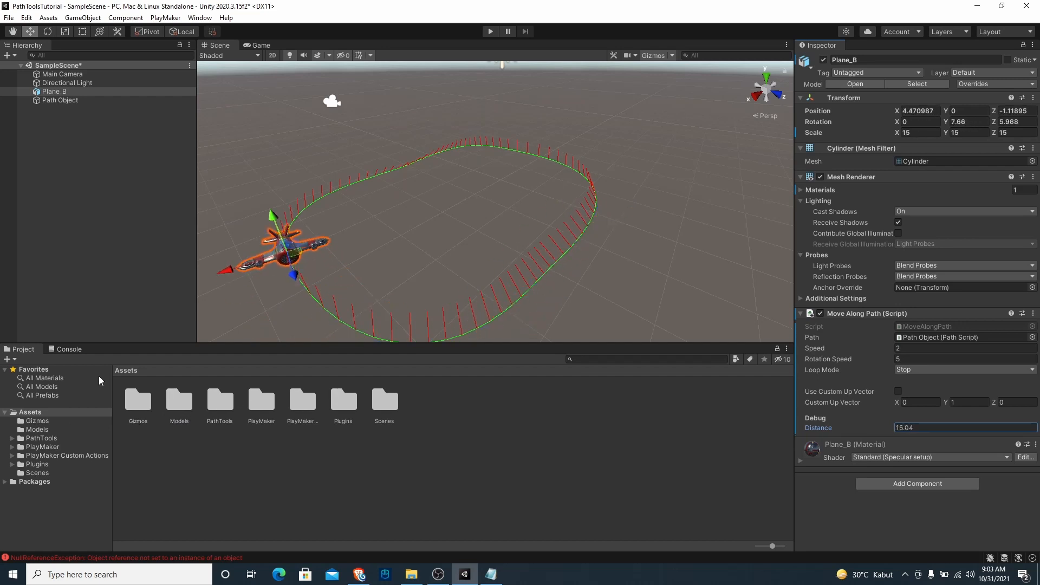
{"action": "left_click_drag", "start_coordinate": [924, 444], "coordinate": [865, 444]}
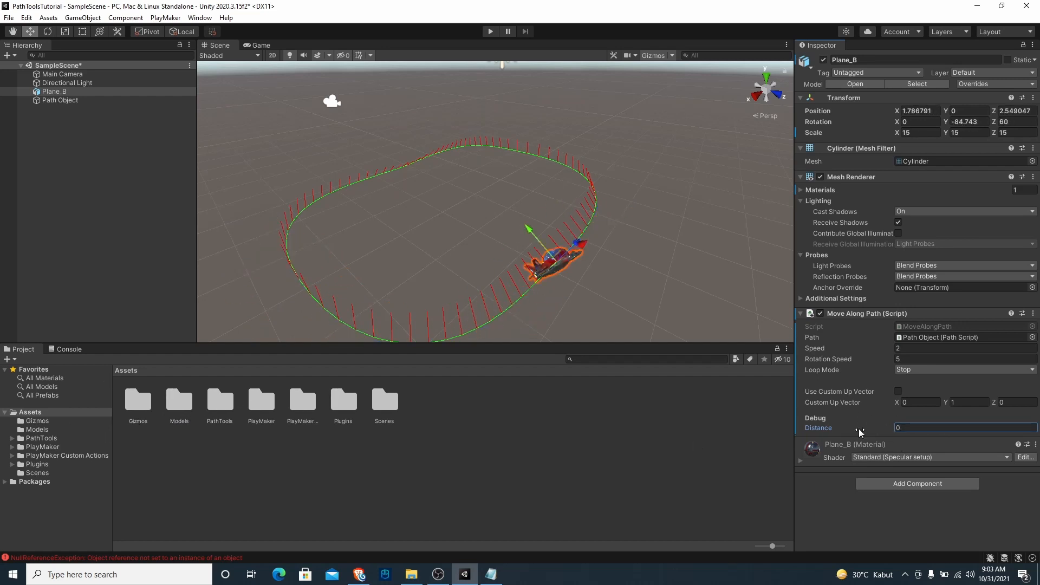
{"action": "left_click_drag", "start_coordinate": [670, 273], "coordinate": [650, 232], "text": "alt"}
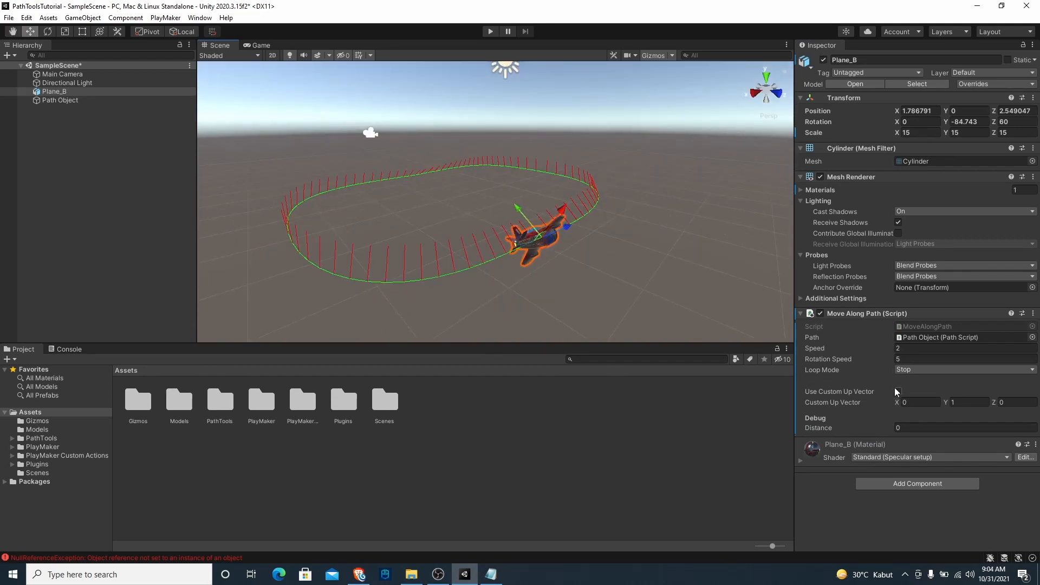
{"action": "left_click", "coordinate": [897, 391]}
{"action": "left_click_drag", "start_coordinate": [563, 252], "coordinate": [607, 264], "text": "alt"}
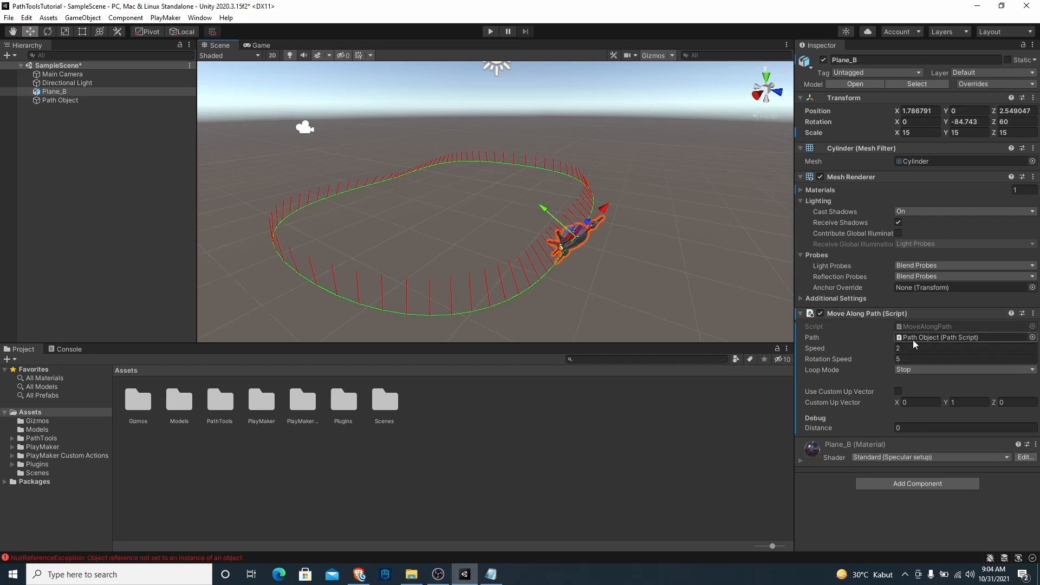
Set the Move Along Path speed of Plane_B to 4
{"action": "left_click", "coordinate": [900, 359]}
{"action": "left_click", "coordinate": [910, 371]}
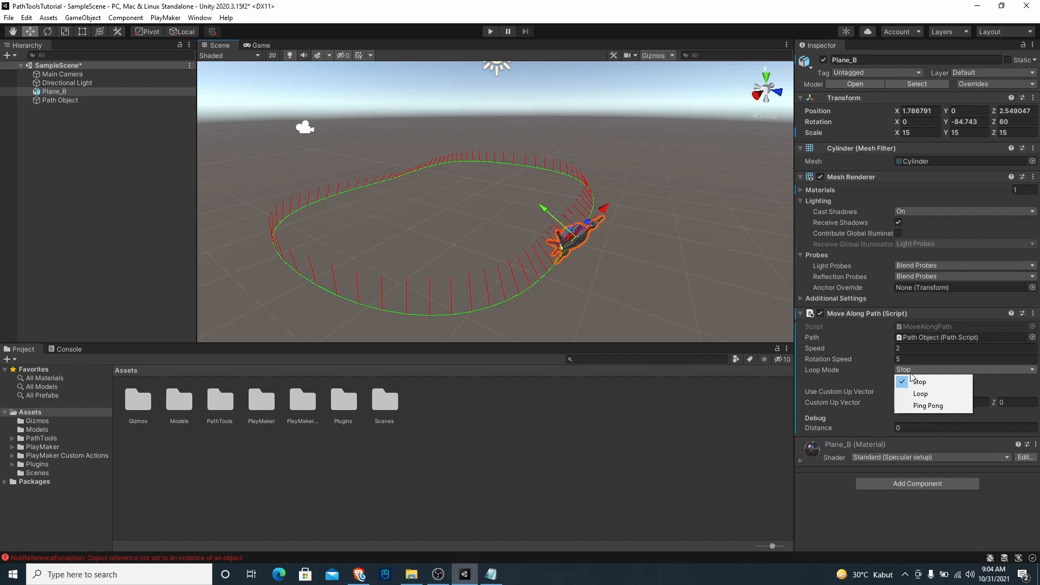
{"action": "left_click", "coordinate": [903, 348]}
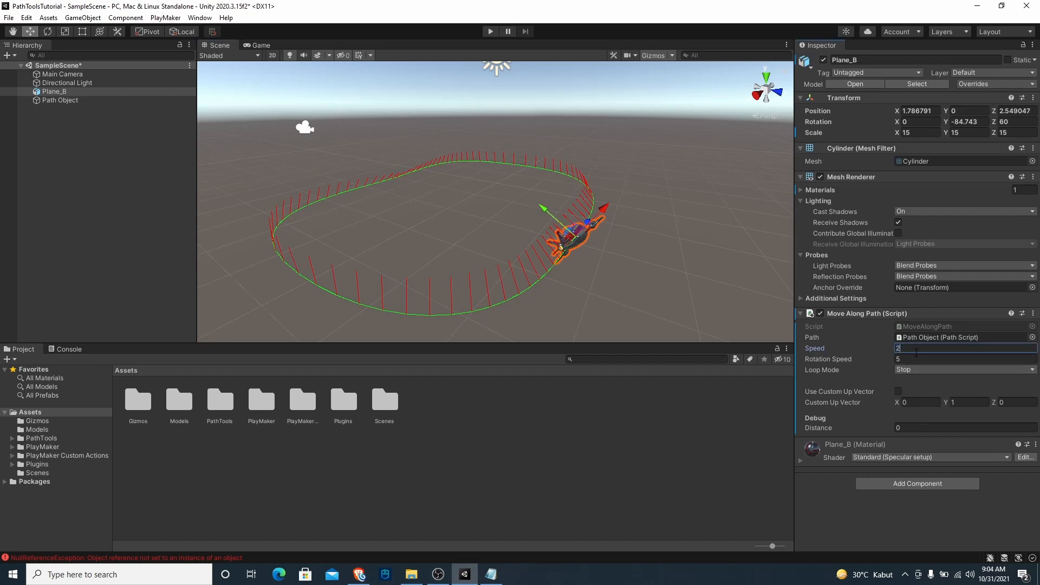
{"action": "type", "text": "4"}
{"action": "key", "text": "Return"}
Run the scene, watch Plane_B follow the path in the Scene view, and stop play mode
{"action": "left_click", "coordinate": [491, 32]}
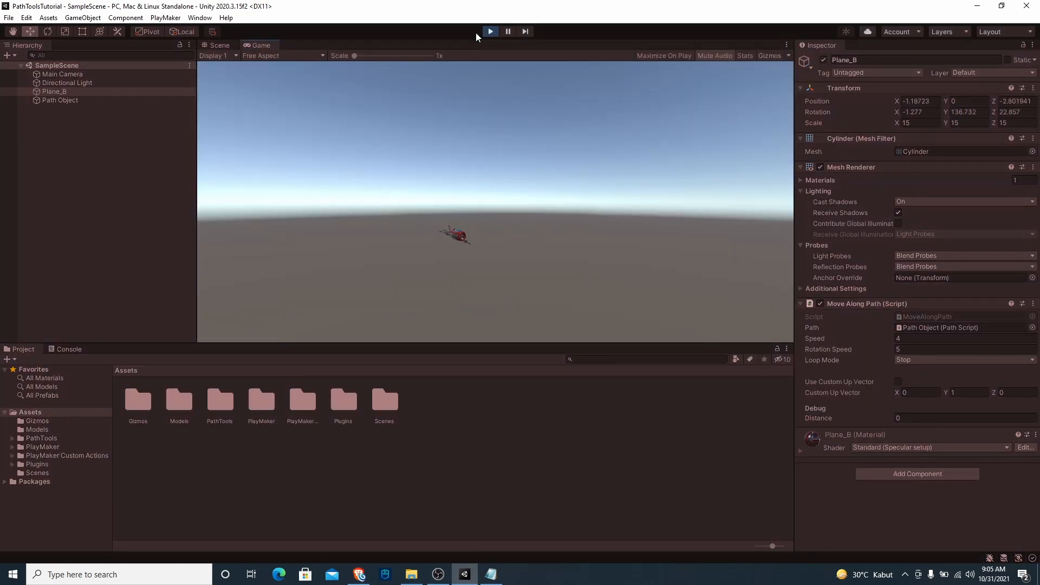
{"action": "left_click", "coordinate": [228, 44]}
{"action": "left_click_drag", "start_coordinate": [459, 163], "coordinate": [529, 177], "text": "alt"}
{"action": "middle_click_drag", "start_coordinate": [549, 169], "coordinate": [525, 181]}
{"action": "middle_click_drag", "start_coordinate": [630, 233], "coordinate": [603, 247]}
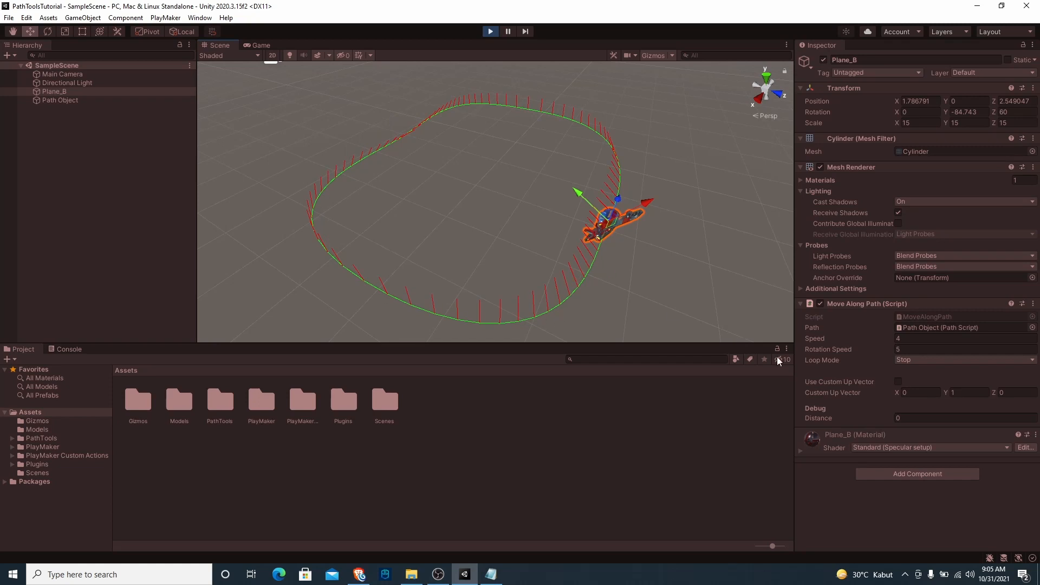
{"action": "left_click", "coordinate": [487, 31]}
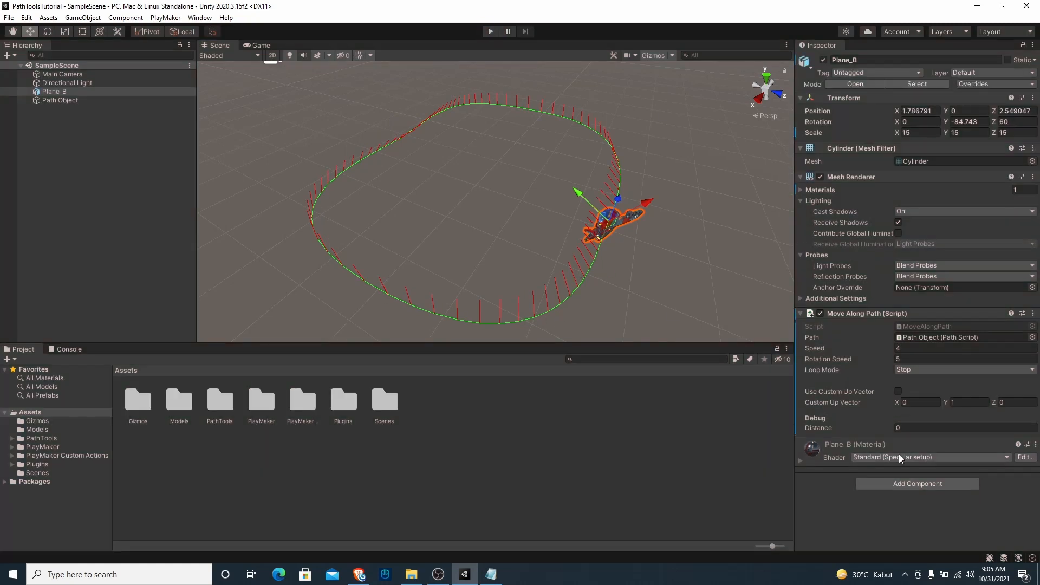
Set Plane_B's loop mode to Loop and test the movement by running the scene in the Scene view
{"action": "left_click", "coordinate": [915, 374]}
{"action": "left_click", "coordinate": [918, 394]}
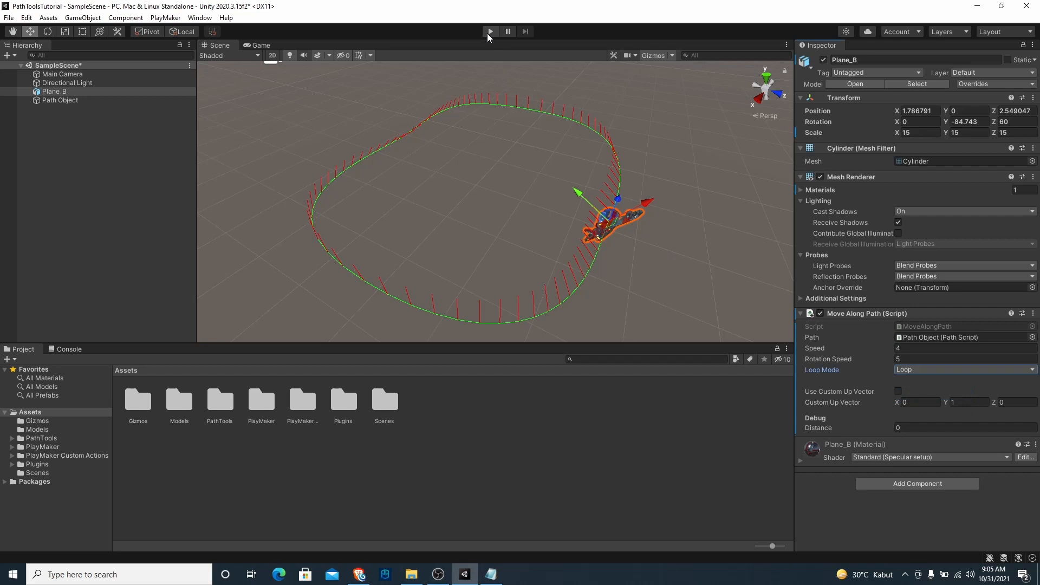
{"action": "left_click", "coordinate": [488, 33]}
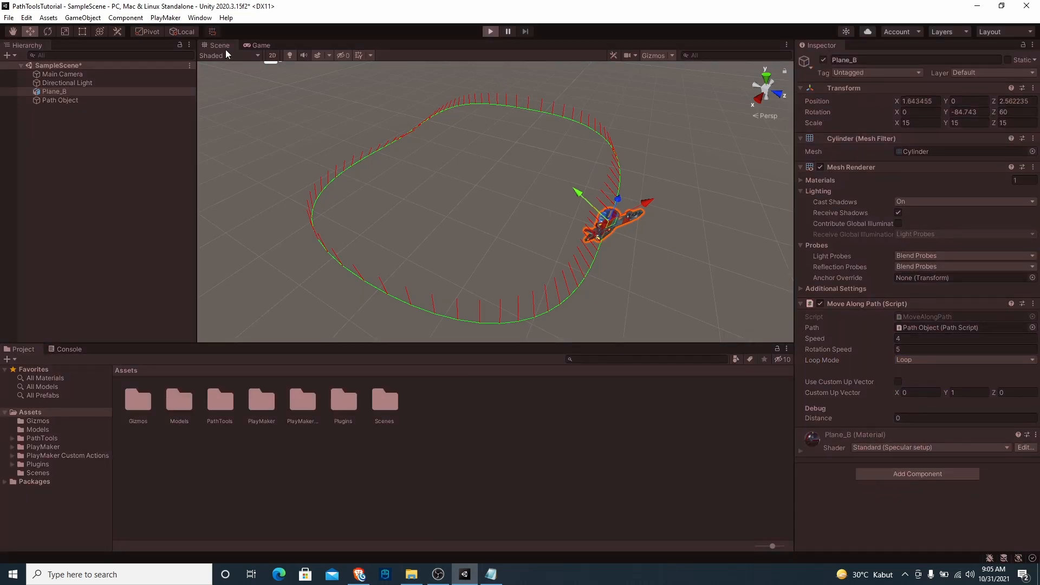
{"action": "left_click", "coordinate": [219, 44]}
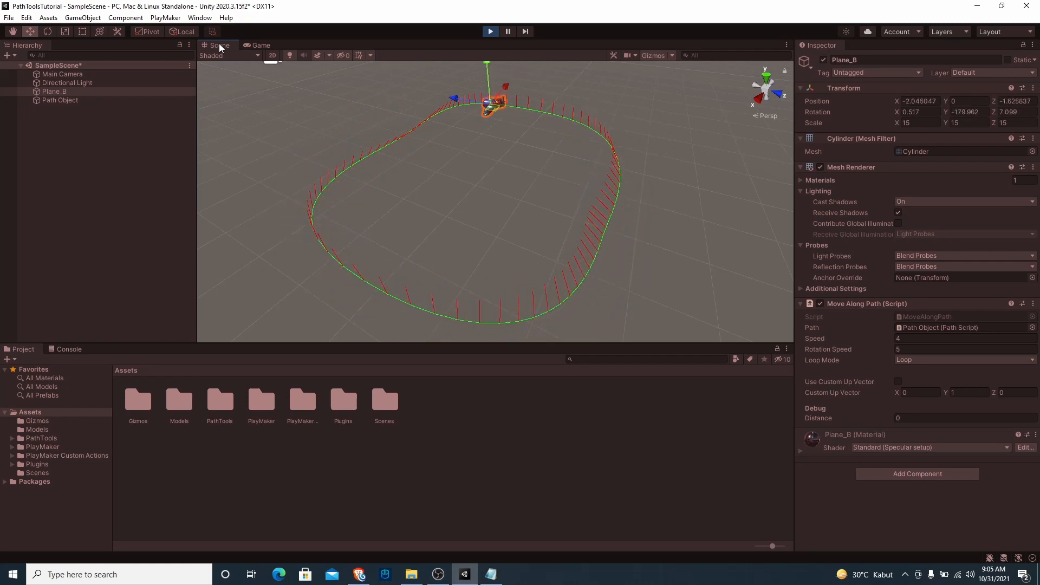
{"action": "left_click", "coordinate": [490, 31]}
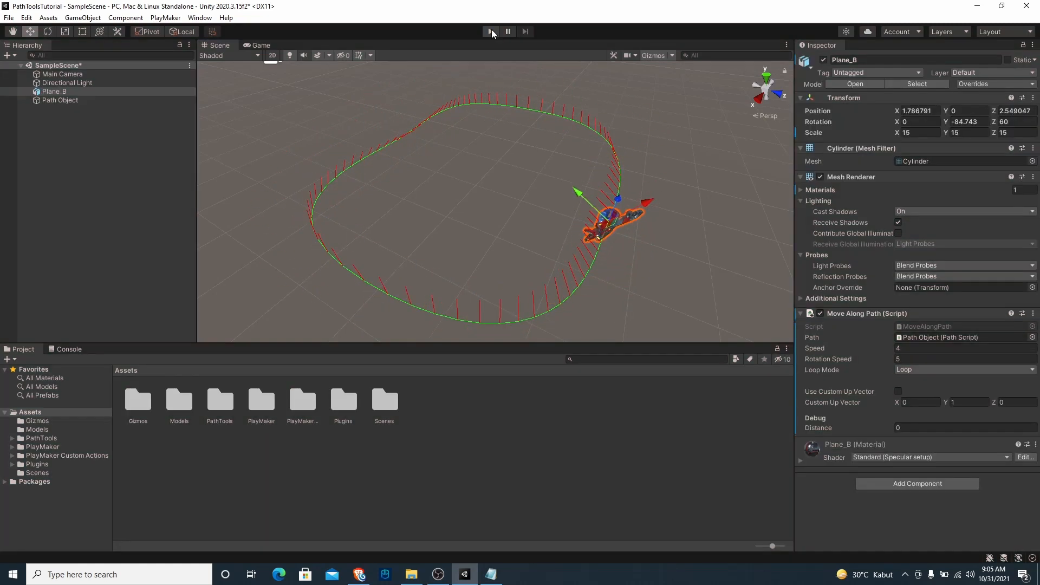
Set Plane_B's loop mode to Ping Pong and test the movement by running the scene in the Scene view
{"action": "left_click", "coordinate": [917, 369]}
{"action": "left_click", "coordinate": [926, 405]}
{"action": "left_click", "coordinate": [490, 31]}
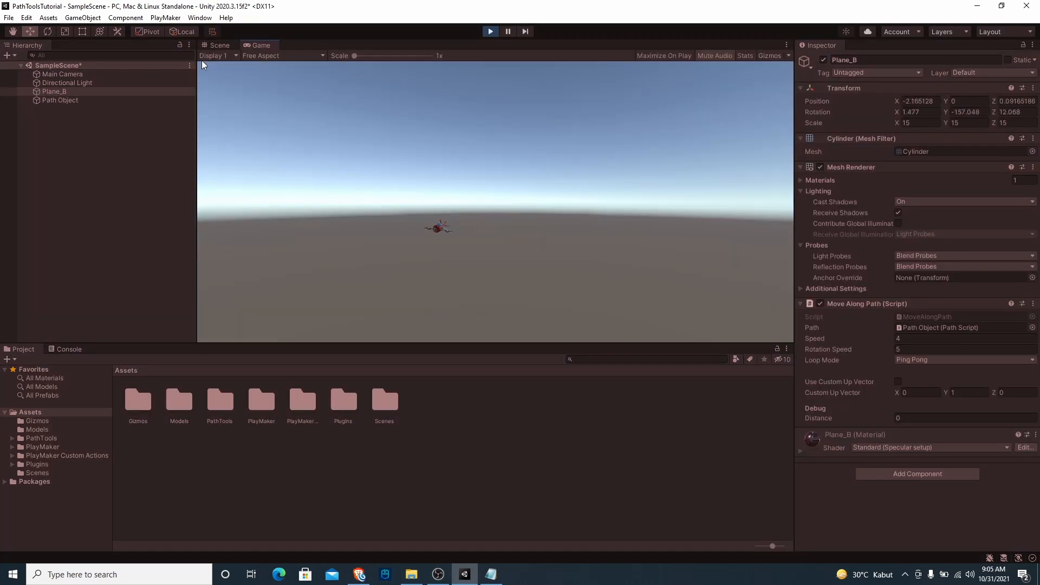
{"action": "left_click", "coordinate": [217, 47]}
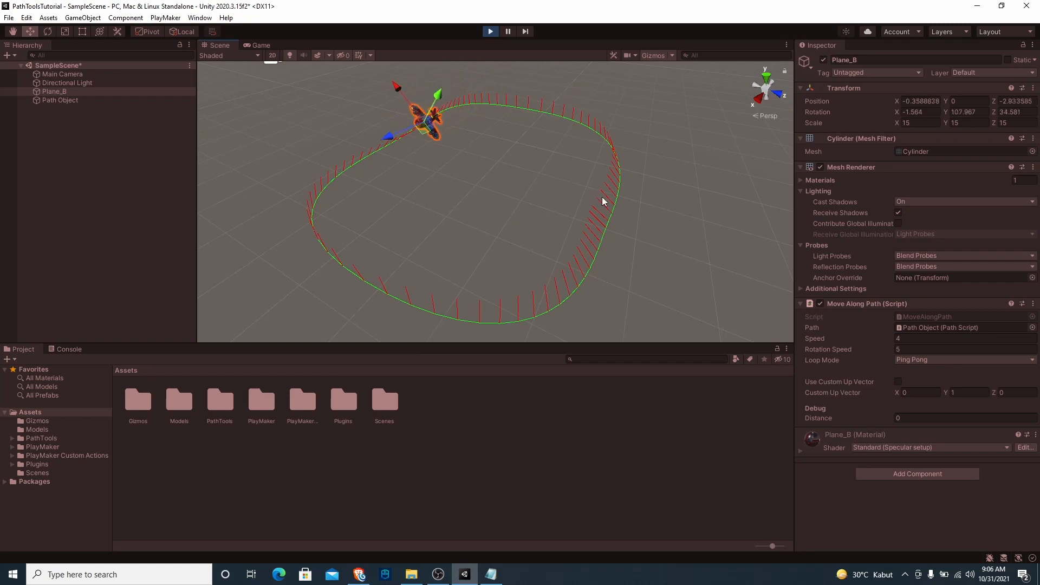
{"action": "left_click", "coordinate": [489, 32]}
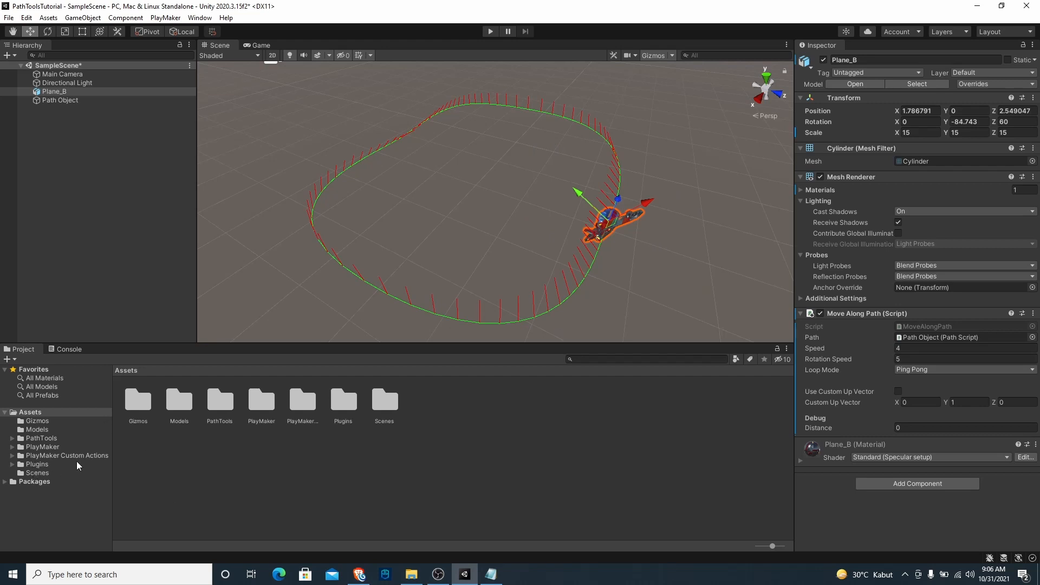
Remove the Move Along Path component from Plane_B
{"action": "right_click", "coordinate": [852, 312]}
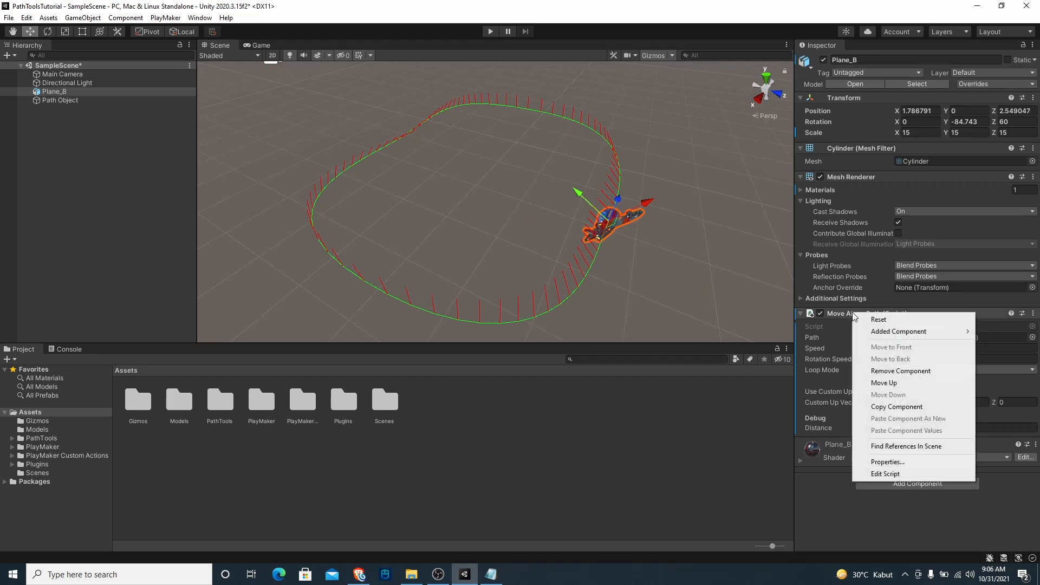
{"action": "left_click", "coordinate": [901, 369]}
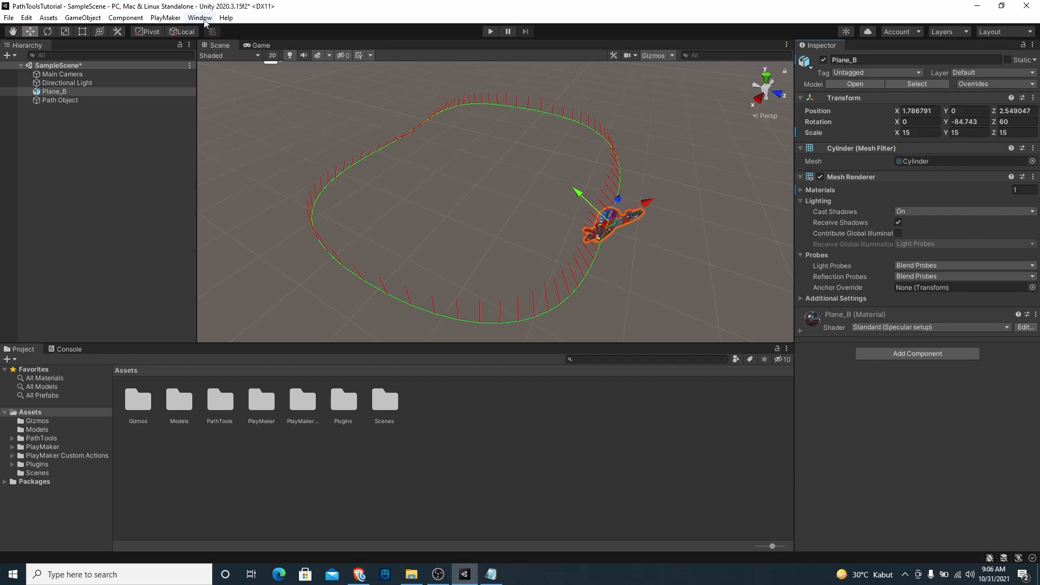
Open the PlayMaker editor without the welcome window, dock it beside the Console, and make the docked area taller
{"action": "left_click", "coordinate": [165, 17]}
{"action": "left_click", "coordinate": [190, 33]}
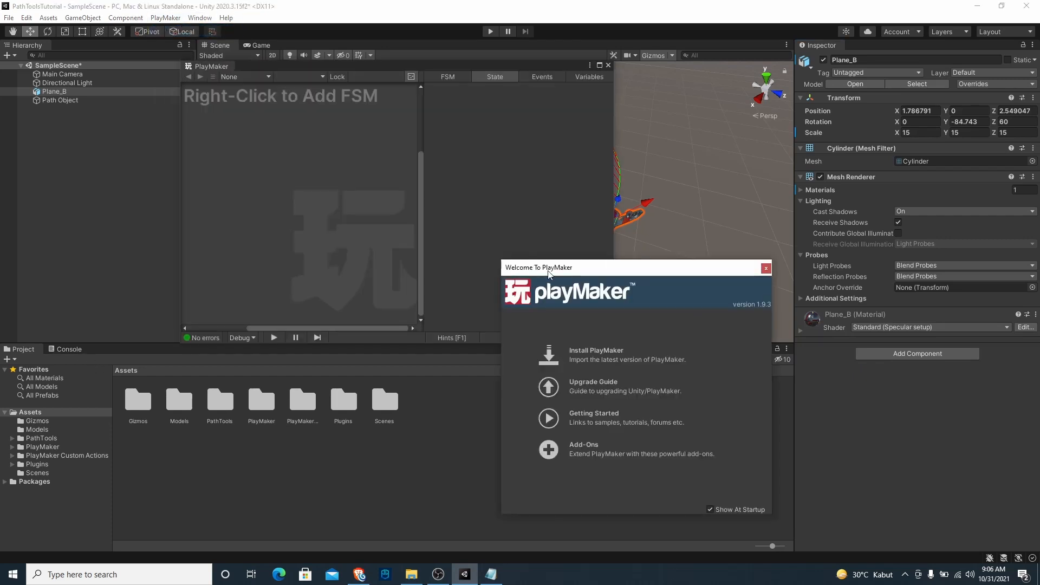
{"action": "left_click", "coordinate": [765, 268]}
{"action": "mouse_move", "coordinate": [212, 65]}
{"action": "left_mouse_down"}
{"action": "mouse_move", "coordinate": [145, 324]}
{"action": "mouse_move", "coordinate": [125, 356]}
{"action": "left_mouse_up"}
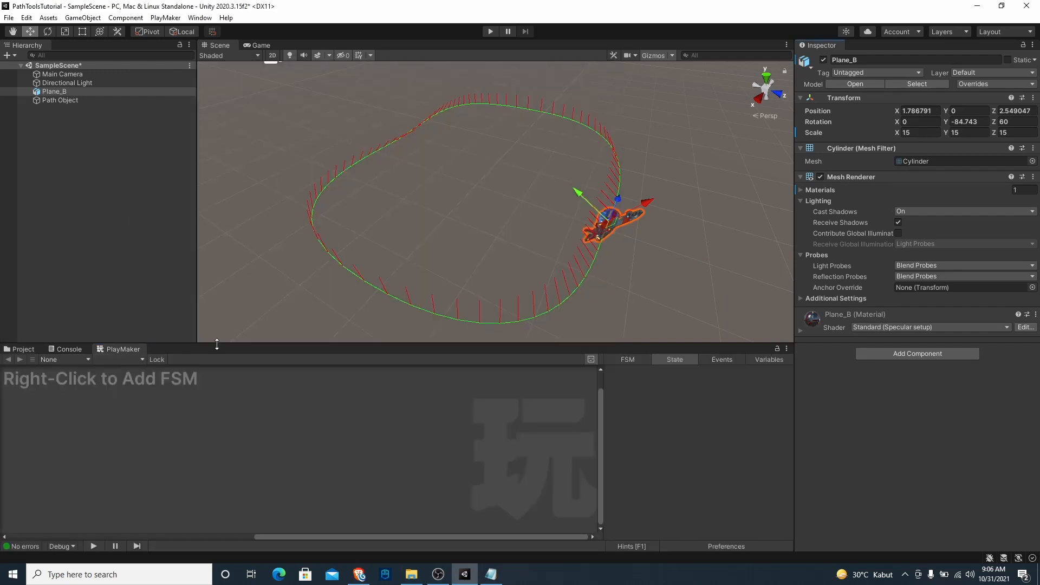
{"action": "left_click_drag", "start_coordinate": [217, 344], "coordinate": [229, 307]}
Add a PlayMaker FSM to Plane_B and center its start state in the graph
{"action": "left_click", "coordinate": [54, 92]}
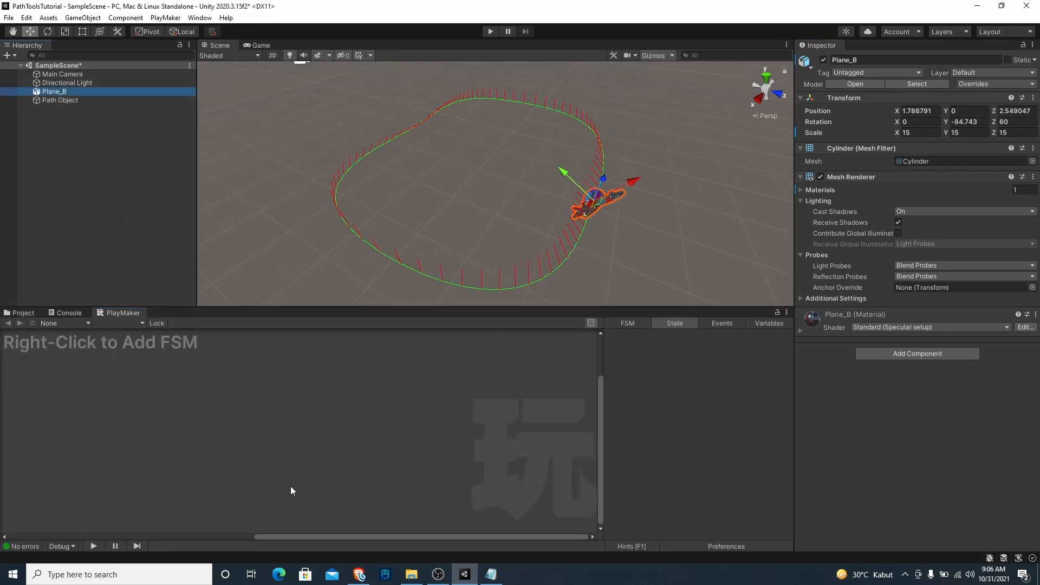
{"action": "right_click", "coordinate": [305, 408]}
{"action": "left_click", "coordinate": [322, 415]}
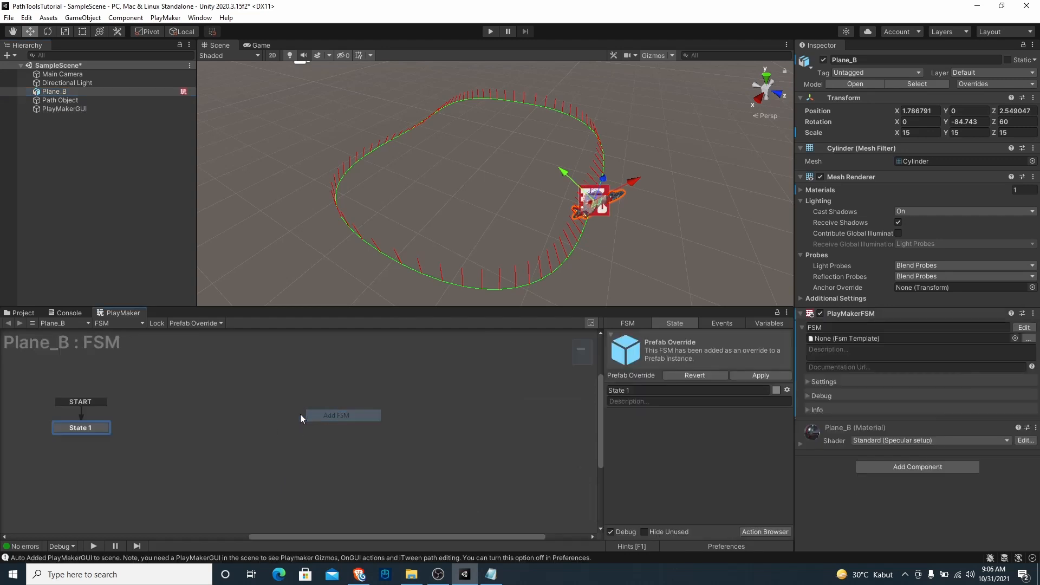
{"action": "middle_click_drag", "start_coordinate": [237, 436], "coordinate": [466, 422]}
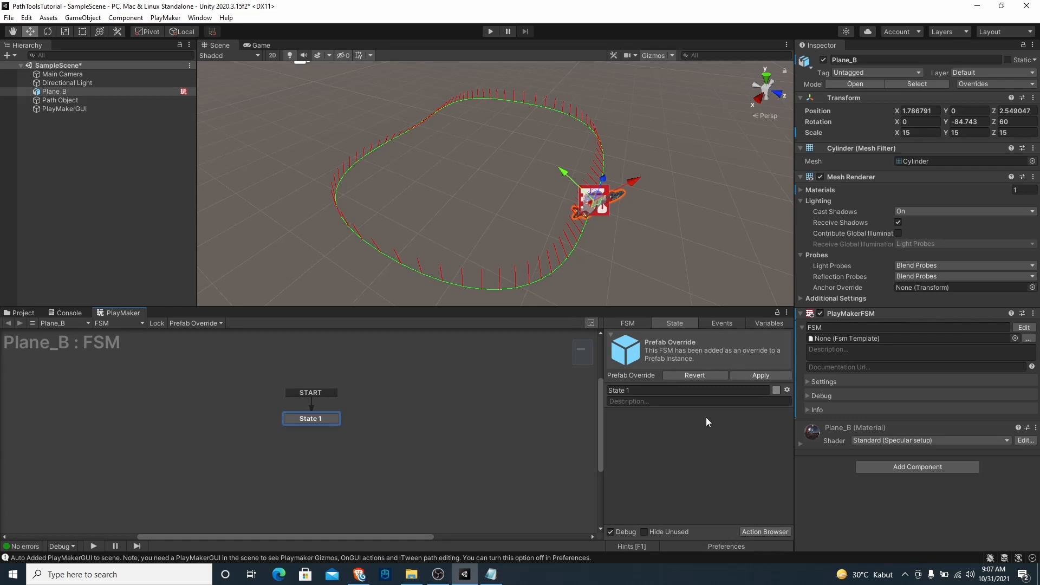
Add the Path Tools Follow action to State 1 of Plane_B's FSM and close the action browser
{"action": "left_click", "coordinate": [758, 531]}
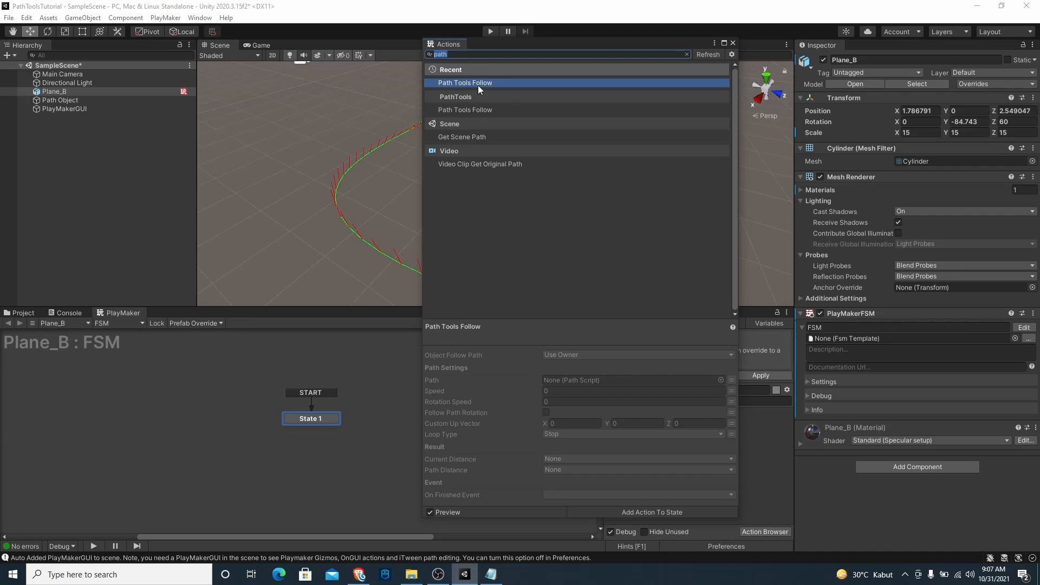
{"action": "double_click", "coordinate": [460, 84]}
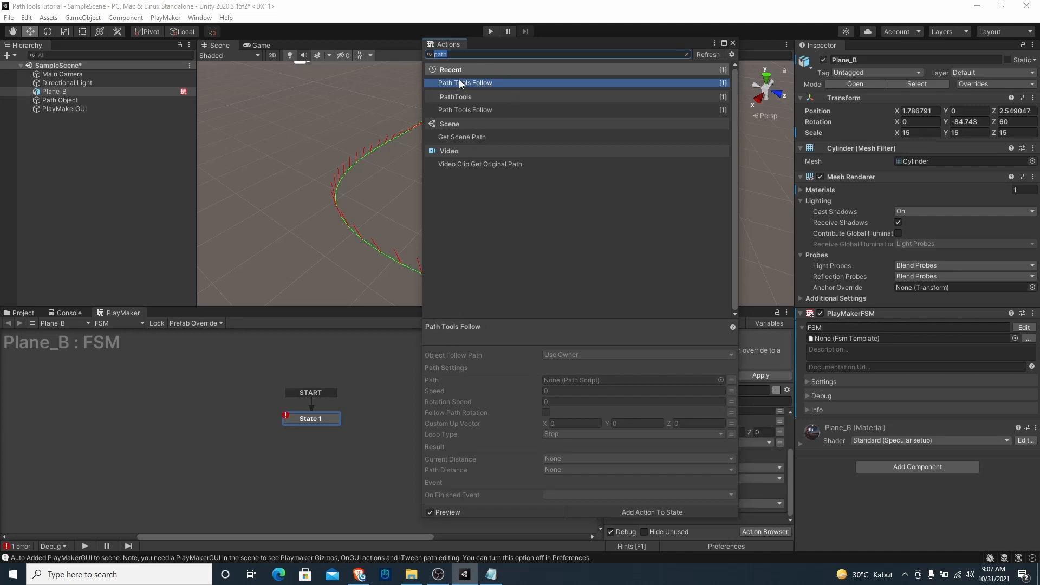
{"action": "left_click", "coordinate": [732, 42]}
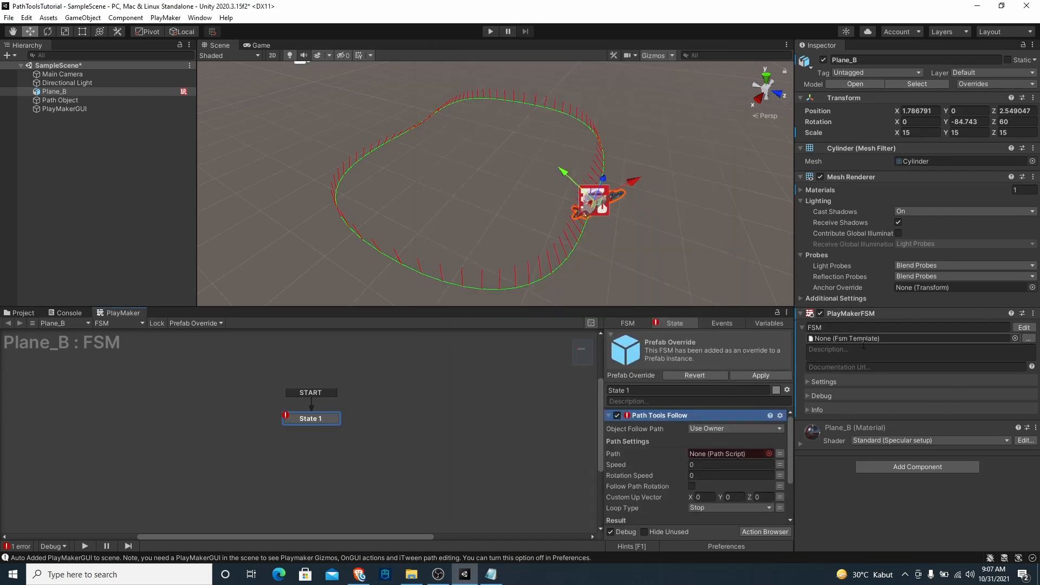
Add an Object variable named Path to Plane_B's FSM and expose it as an input
{"action": "left_click", "coordinate": [770, 324]}
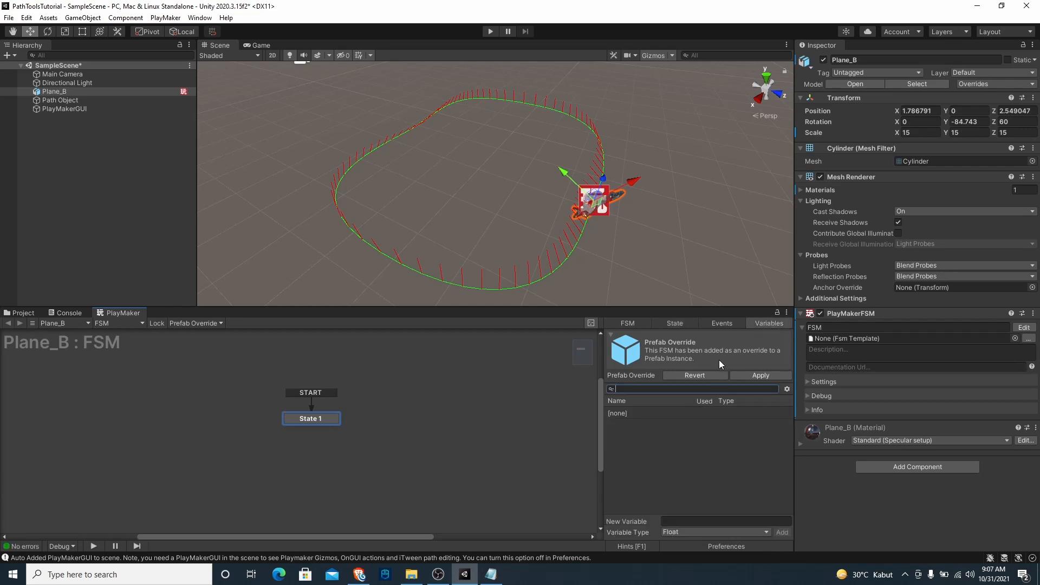
{"action": "left_click", "coordinate": [707, 531]}
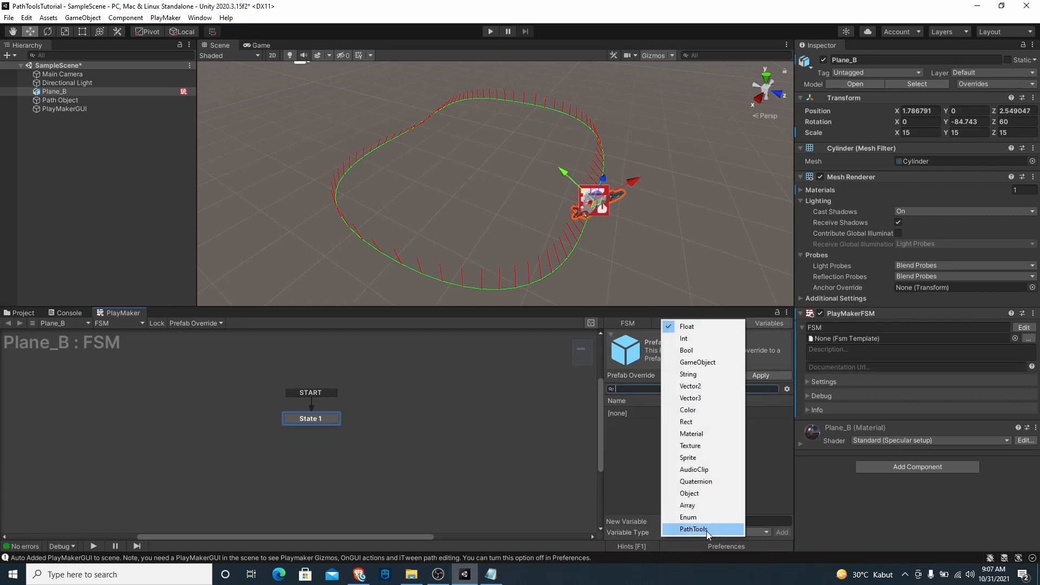
{"action": "left_click", "coordinate": [699, 493]}
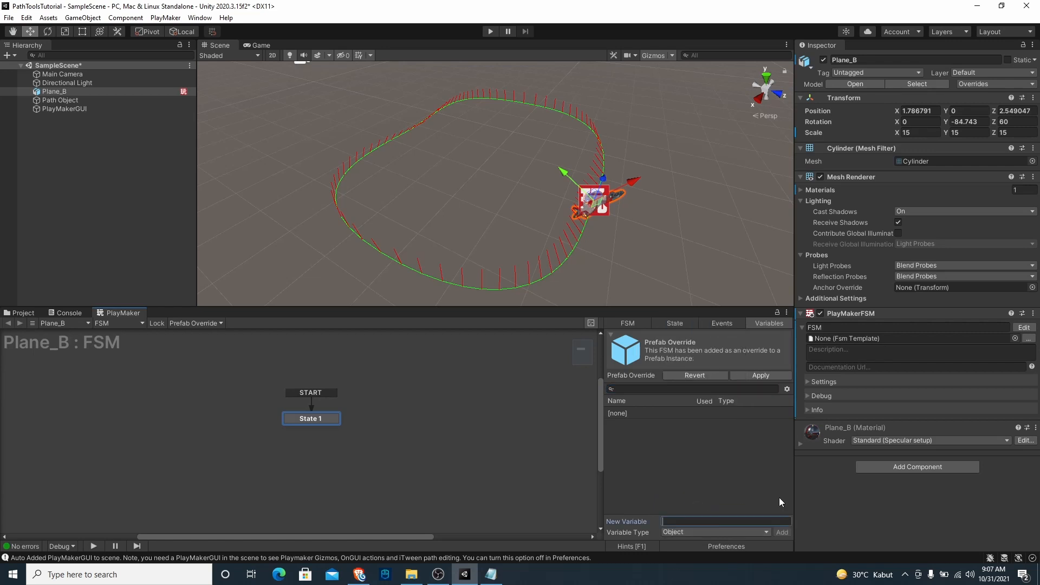
{"action": "type", "text": "Path"}
{"action": "key", "text": "Return"}
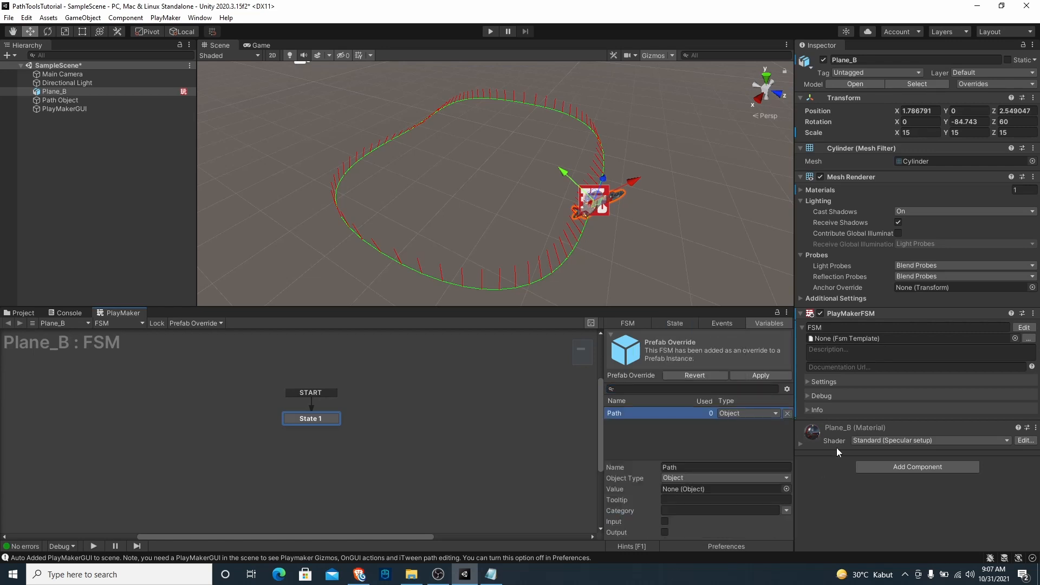
{"action": "left_click", "coordinate": [664, 521]}
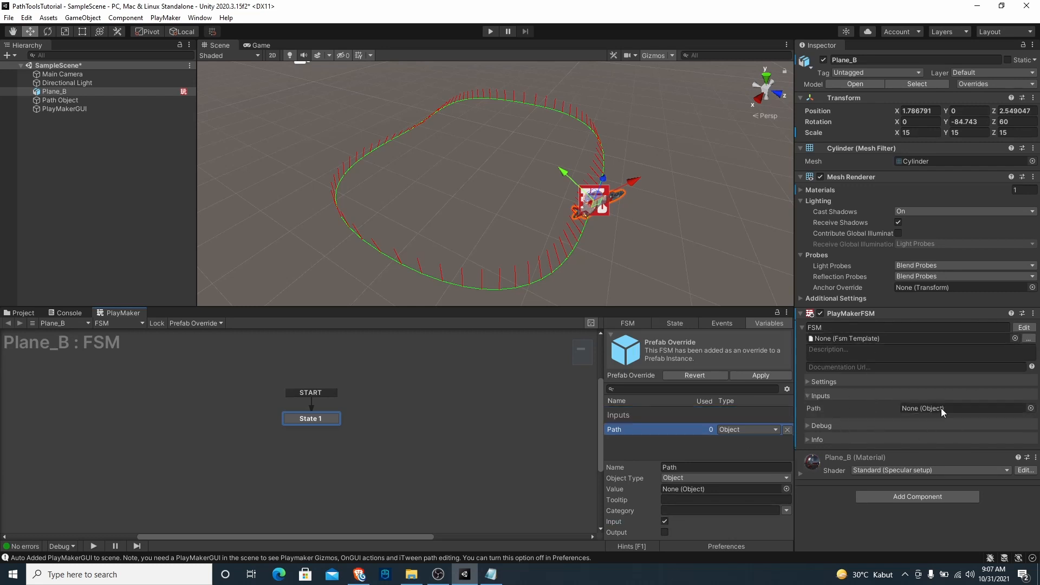
Set the Path variable's object type to PathScript from Romi's PathTools
{"action": "left_click", "coordinate": [688, 480]}
{"action": "mouse_move", "coordinate": [742, 413]}
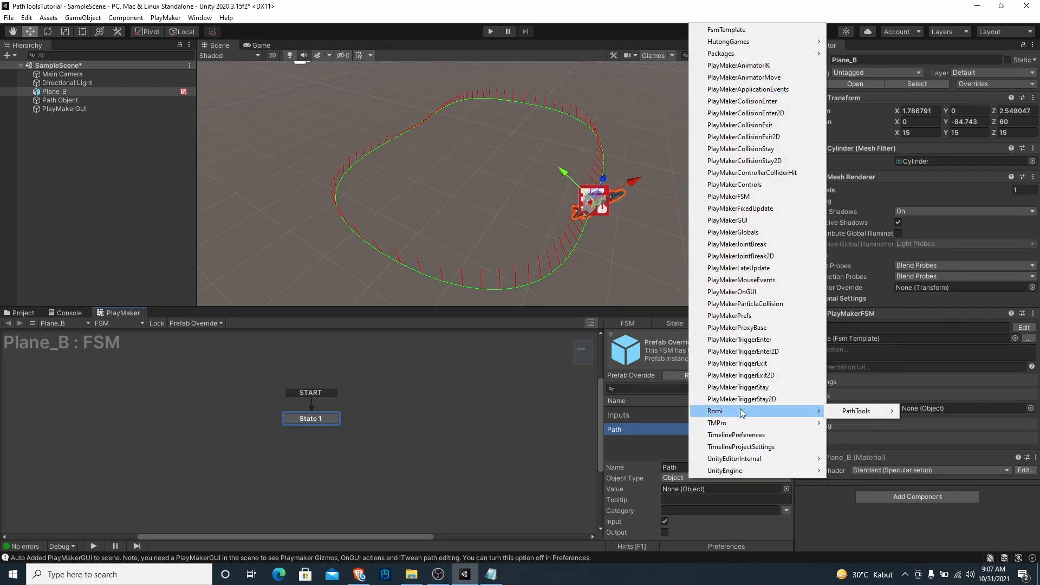
{"action": "mouse_move", "coordinate": [852, 412]}
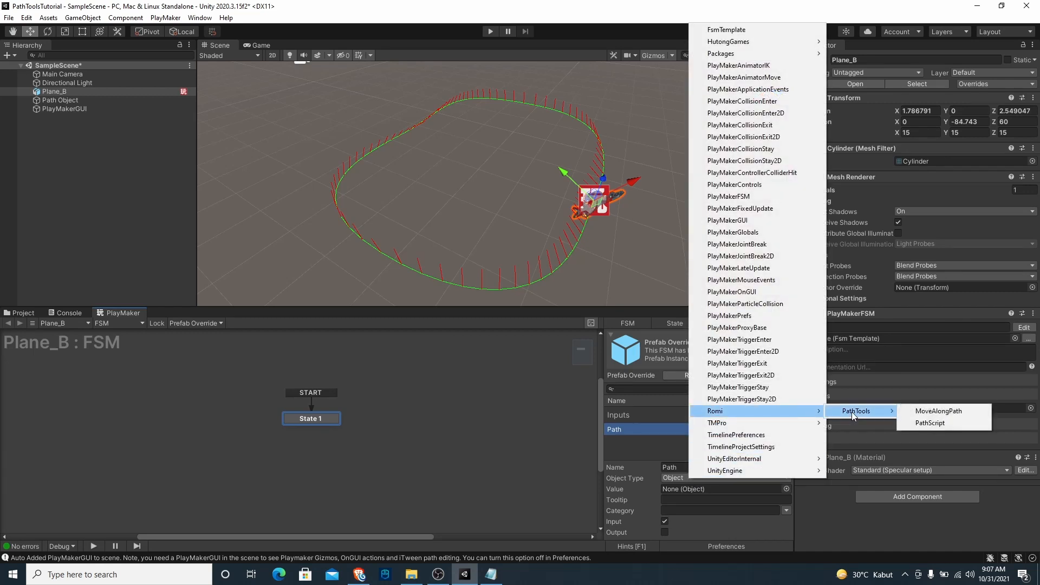
{"action": "left_click", "coordinate": [932, 424]}
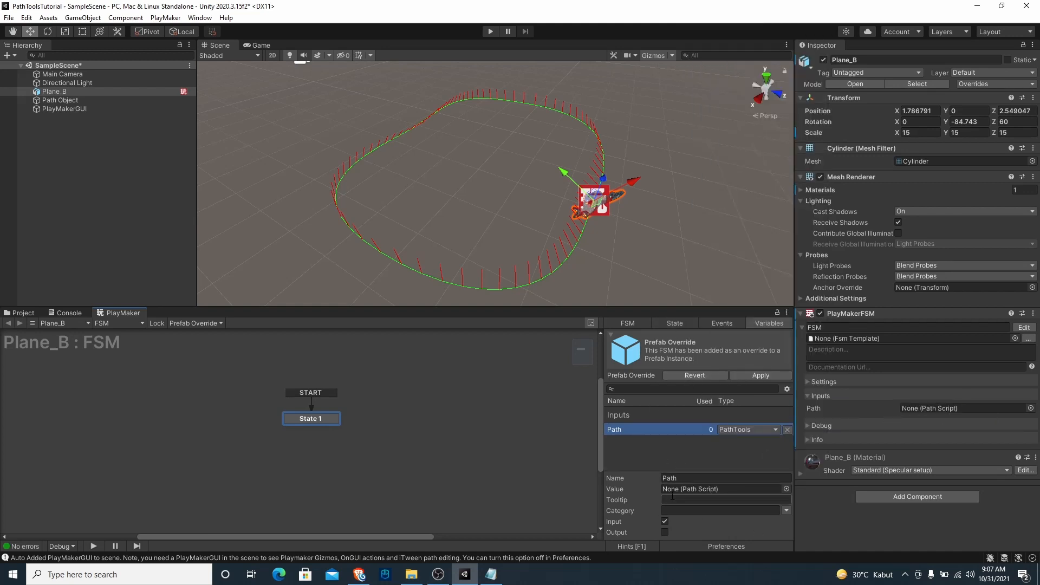
Assign Path Object to the FSM's Path input and link the Path Tools Follow action's path to the Path variable
{"action": "left_click", "coordinate": [681, 324]}
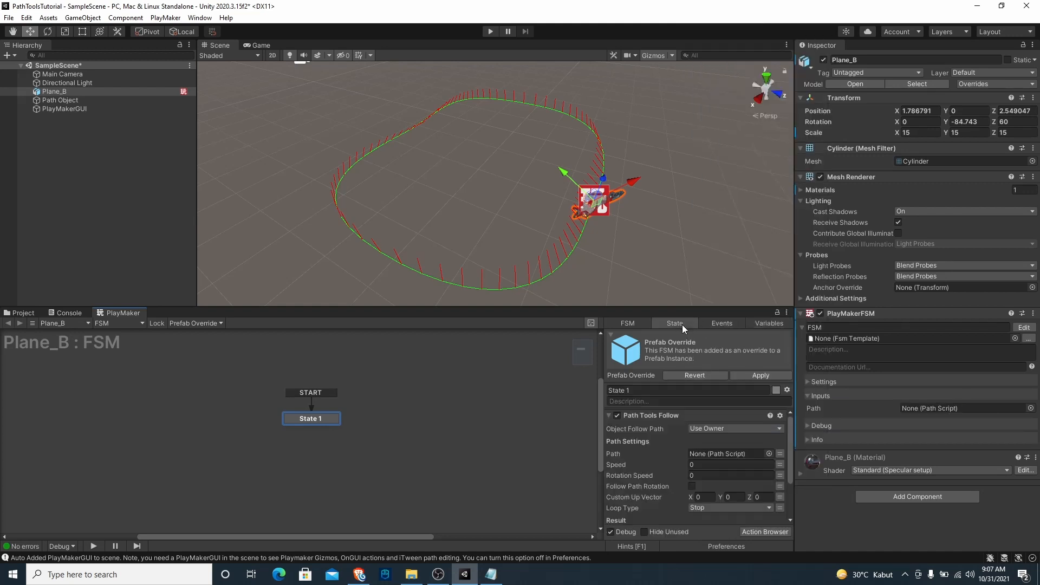
{"action": "left_click_drag", "start_coordinate": [60, 101], "coordinate": [943, 413]}
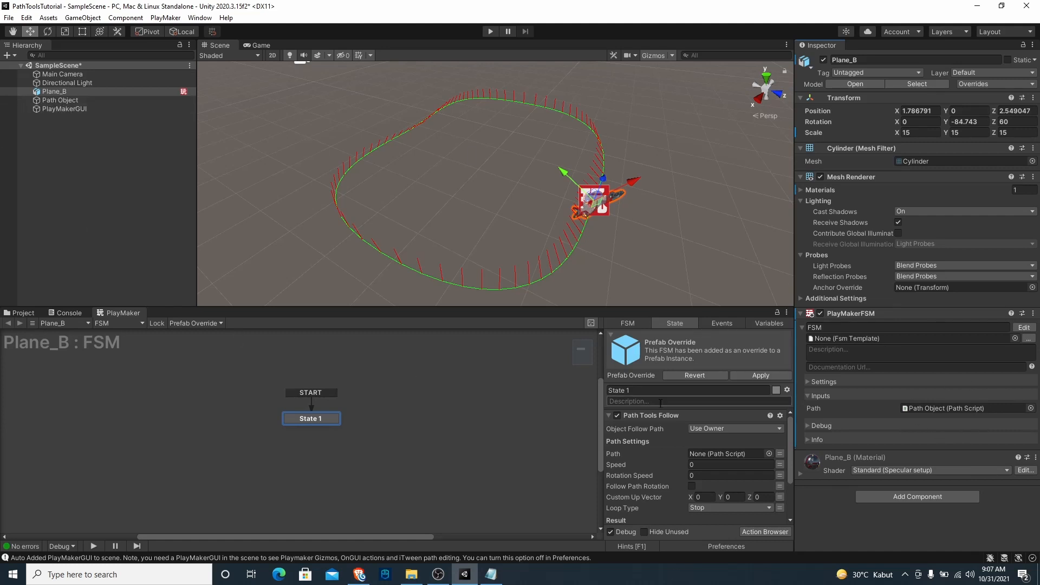
{"action": "left_click_drag", "start_coordinate": [634, 306], "coordinate": [635, 288]}
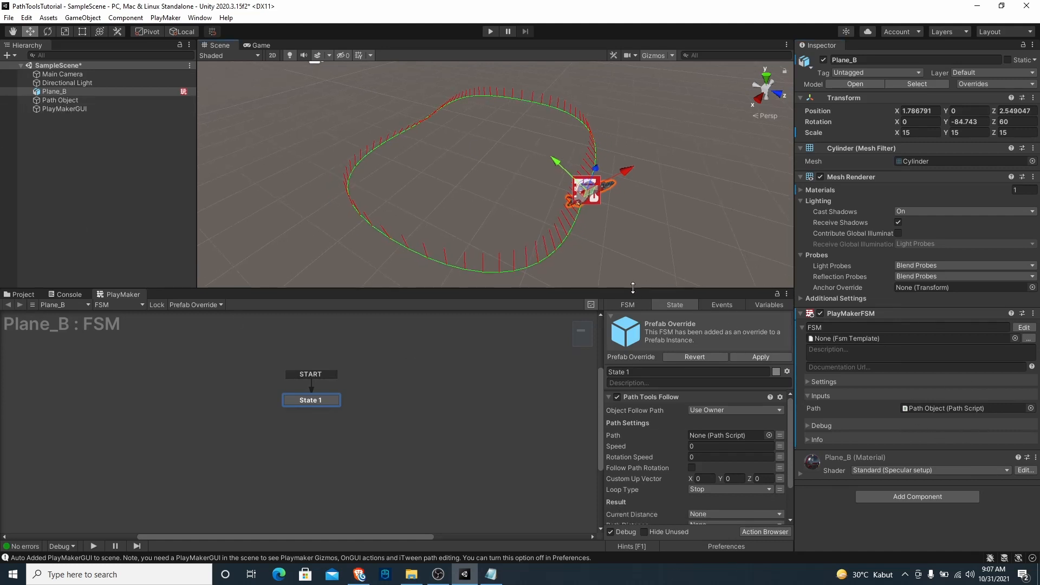
{"action": "left_click", "coordinate": [781, 434]}
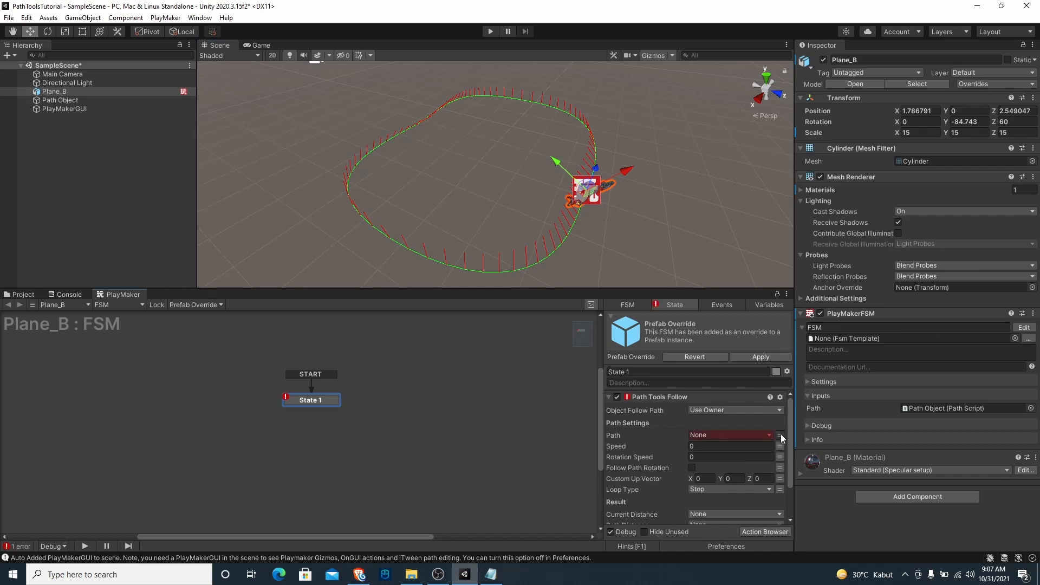
{"action": "left_click", "coordinate": [707, 436]}
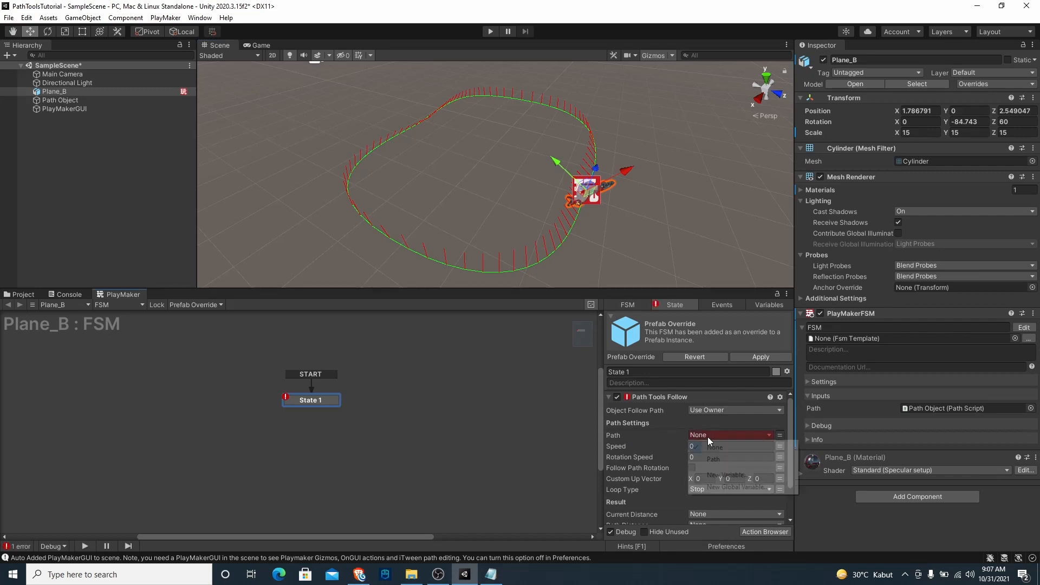
{"action": "left_click", "coordinate": [720, 457]}
Set the Path Tools Follow action's speed to 4 and its rotation speed to 5
{"action": "left_click", "coordinate": [706, 458]}
{"action": "type", "text": "4"}
{"action": "left_click", "coordinate": [702, 467]}
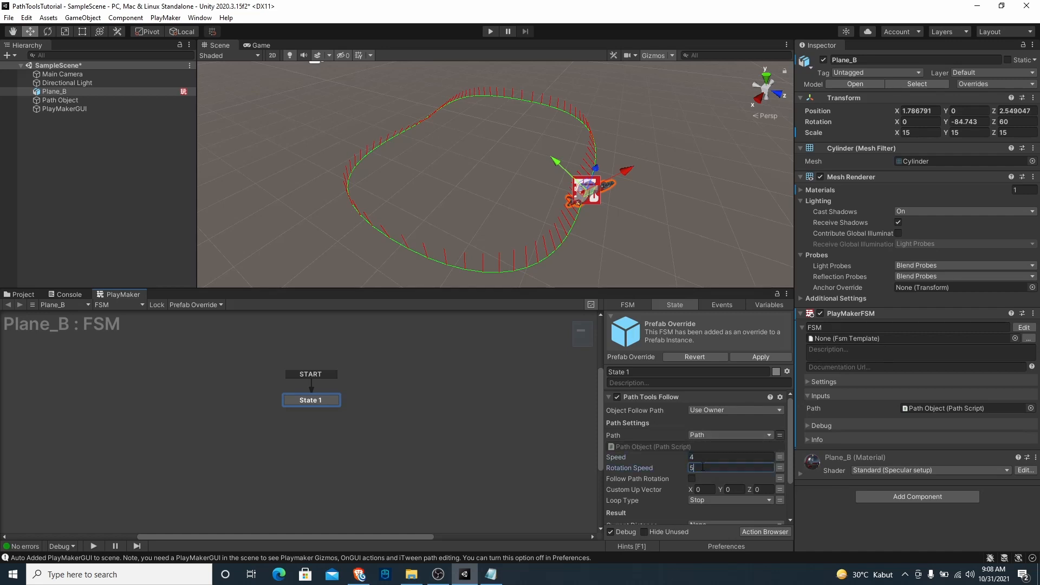
{"action": "type", "text": "5"}
Turn on Follow Path Rotation, set the custom up vector's Y to 1, and set the loop type to Loop
{"action": "scroll", "coordinate": [710, 460], "scroll_direction": "down", "scroll_amount": 3}
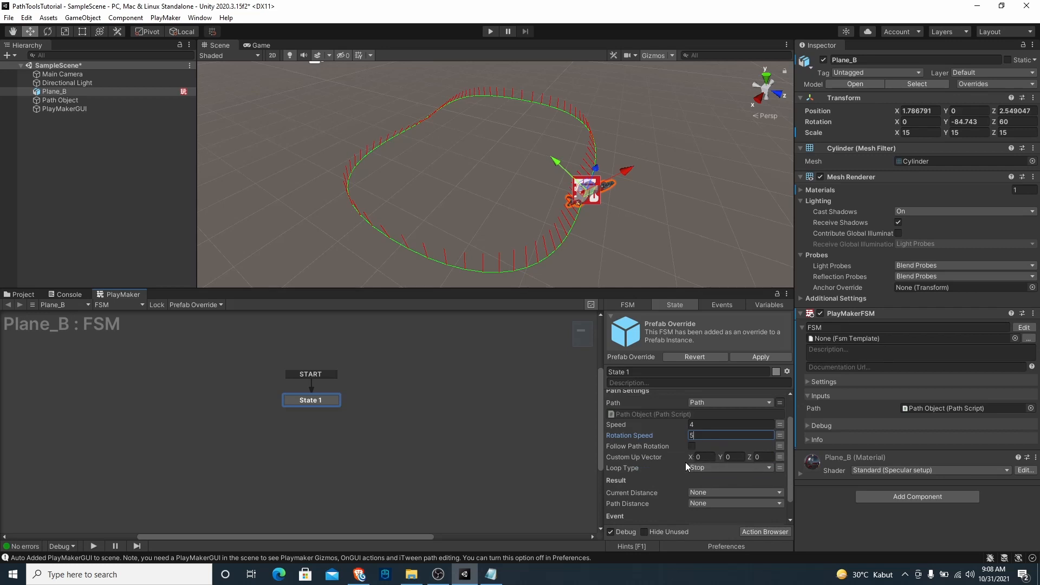
{"action": "left_click", "coordinate": [692, 447]}
{"action": "left_click", "coordinate": [735, 460]}
{"action": "left_click", "coordinate": [730, 467]}
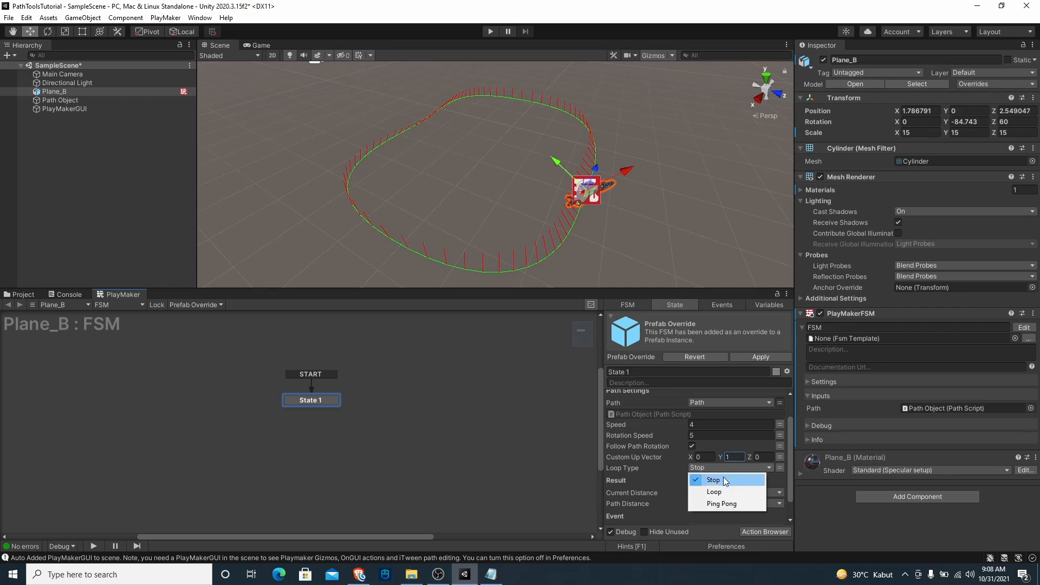
{"action": "left_click", "coordinate": [723, 490]}
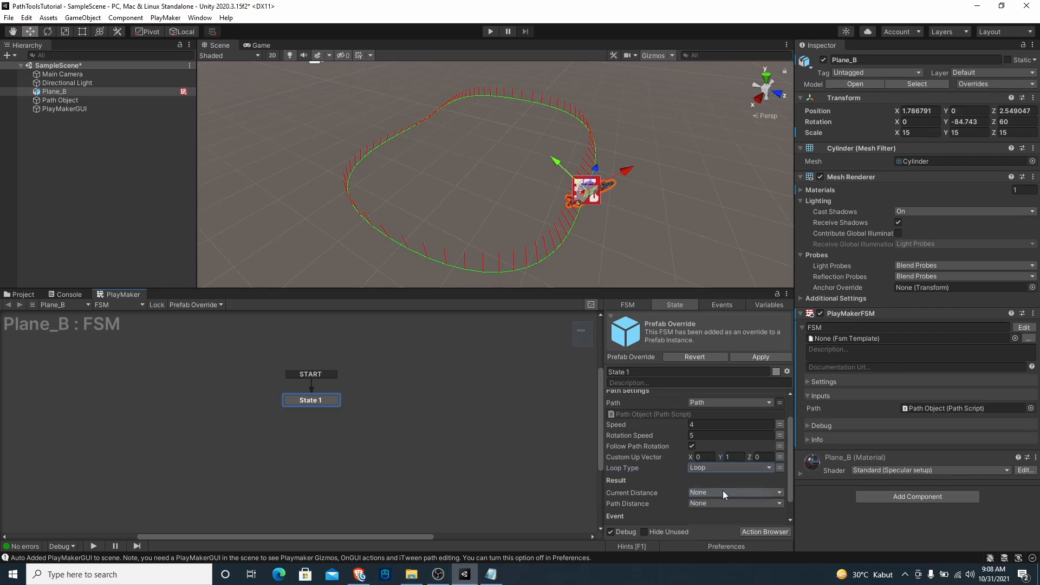
{"action": "scroll", "coordinate": [693, 474], "scroll_direction": "down", "scroll_amount": 1}
{"action": "scroll", "coordinate": [672, 471], "scroll_direction": "up", "scroll_amount": 2}
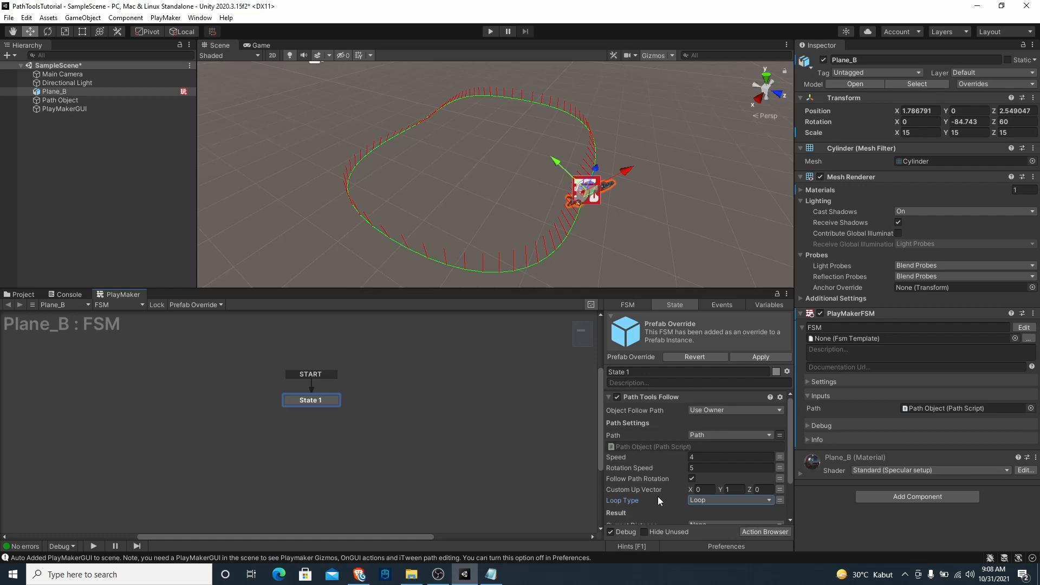
Play the scene, watch Plane_B follow the path in the Scene view, and stop playback
{"action": "left_click", "coordinate": [490, 31]}
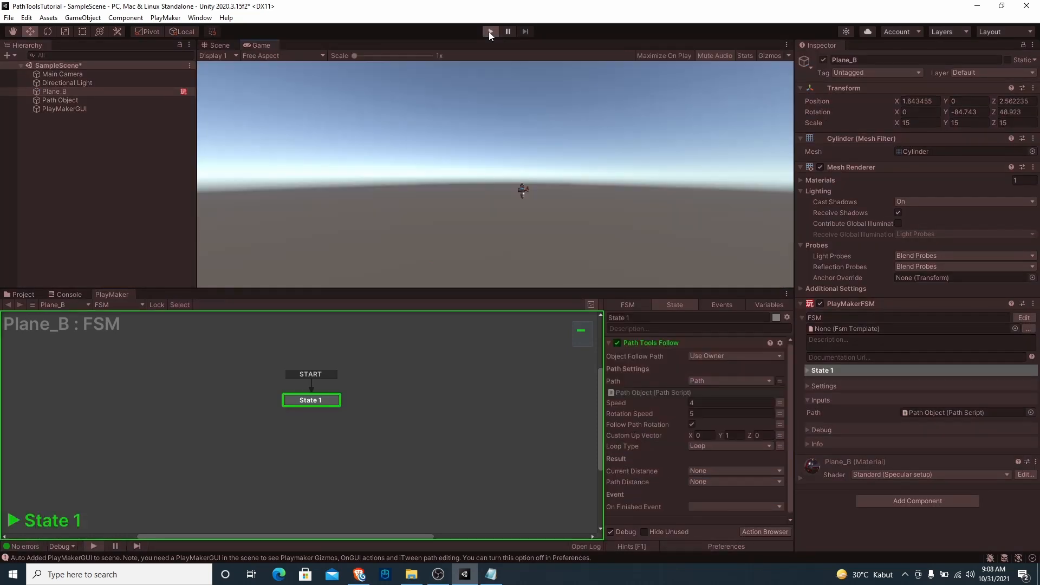
{"action": "left_click", "coordinate": [231, 48]}
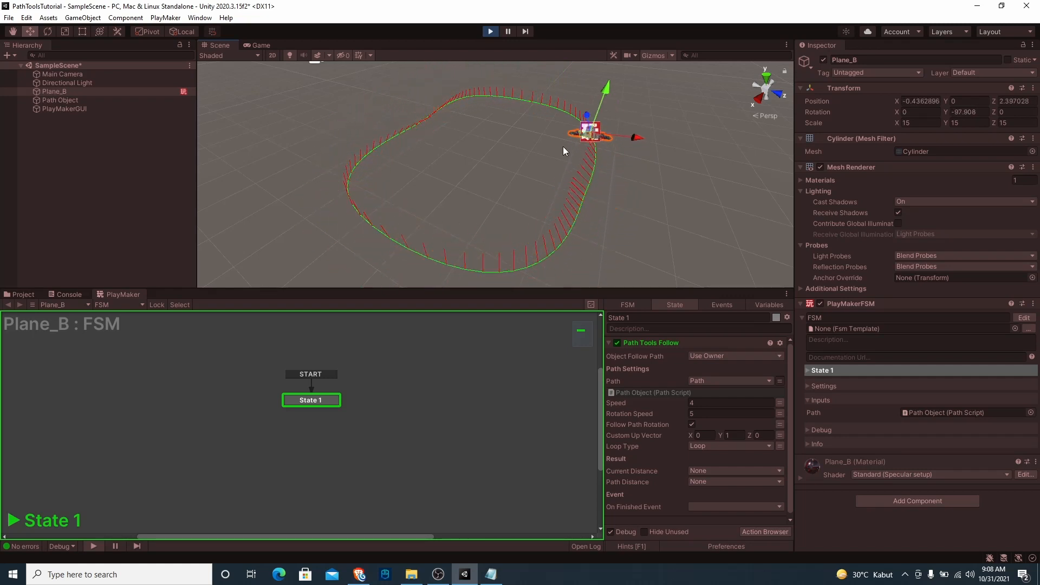
{"action": "left_click", "coordinate": [490, 32]}
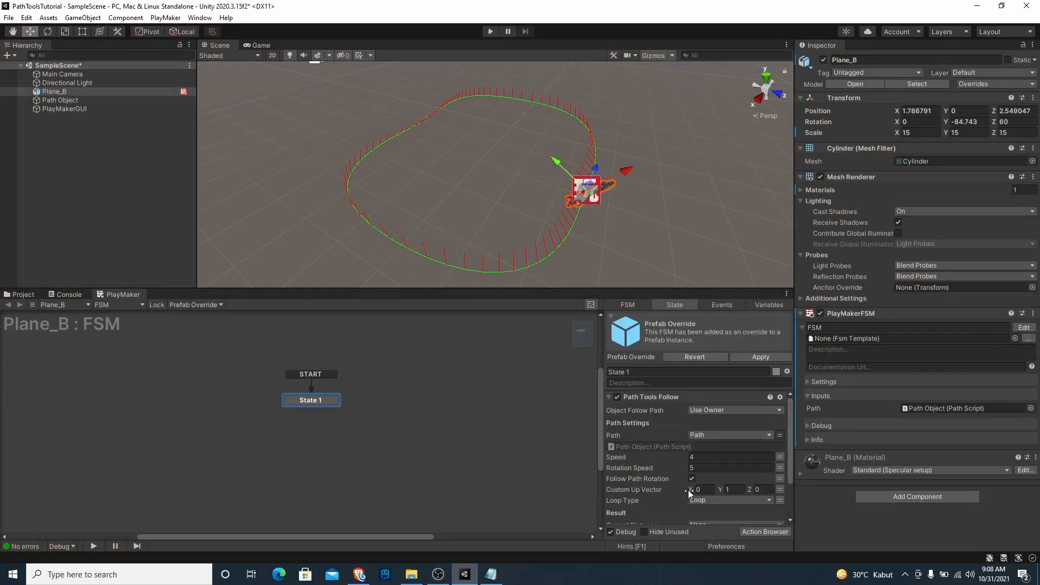
Switch the action's Custom Up Vector to variable mode with None selected, and review the loop type options while keeping Loop
{"action": "left_click", "coordinate": [780, 489]}
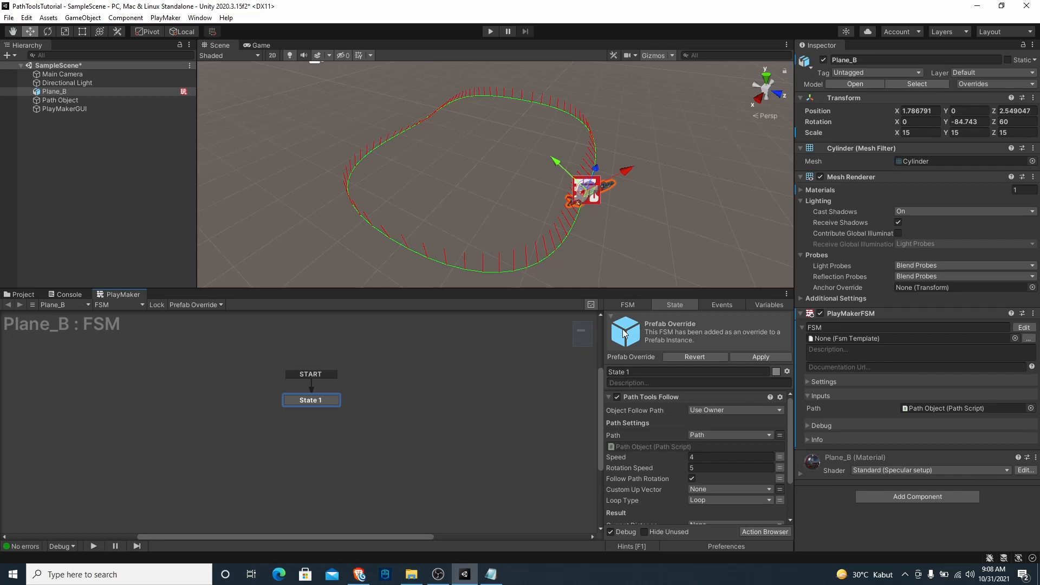
{"action": "scroll", "coordinate": [639, 457], "scroll_direction": "down", "scroll_amount": 3}
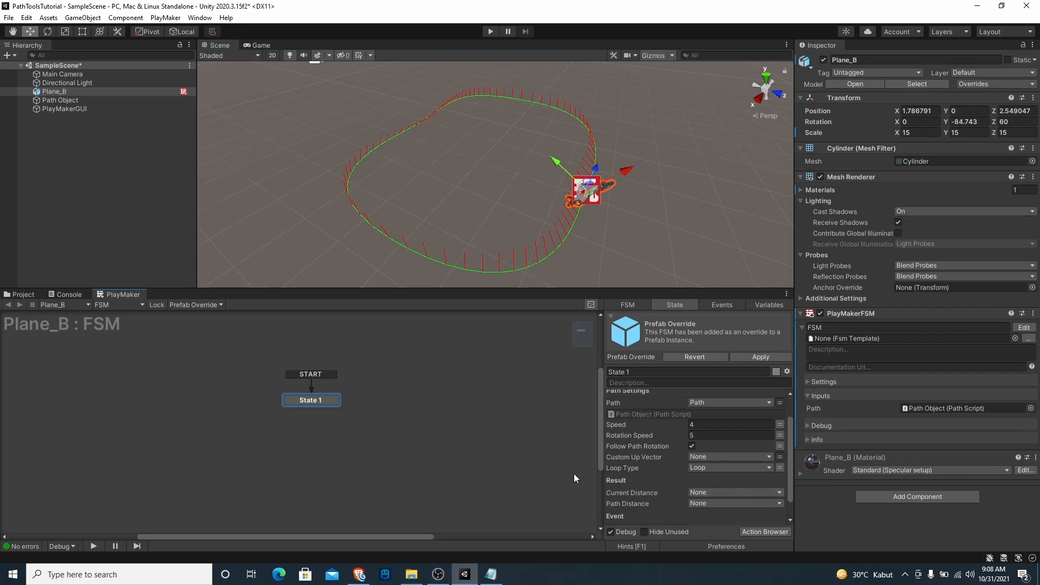
{"action": "left_click", "coordinate": [710, 467]}
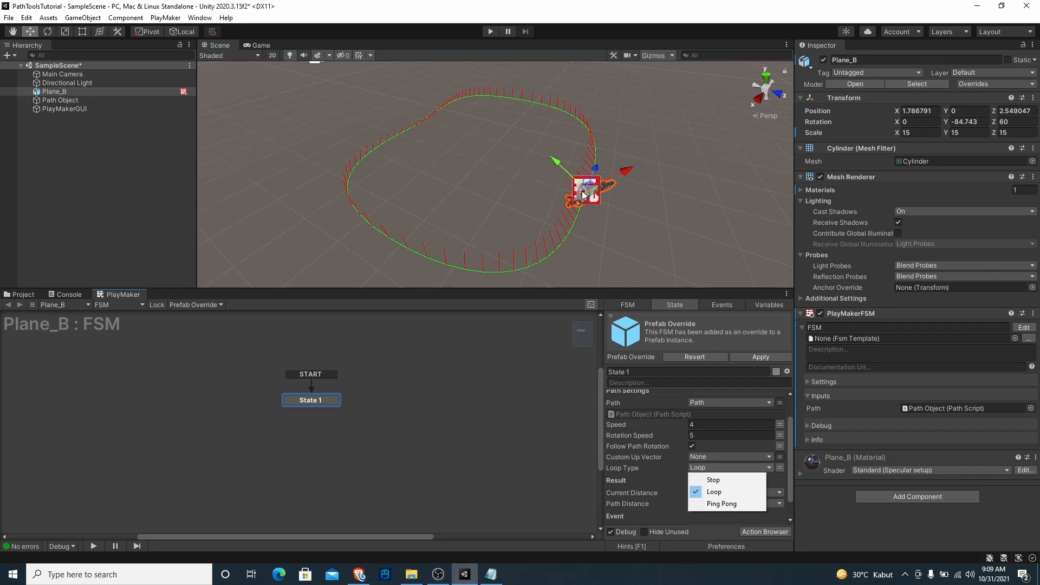
{"action": "left_click", "coordinate": [629, 511]}
{"action": "scroll", "coordinate": [674, 450], "scroll_direction": "down", "scroll_amount": 1}
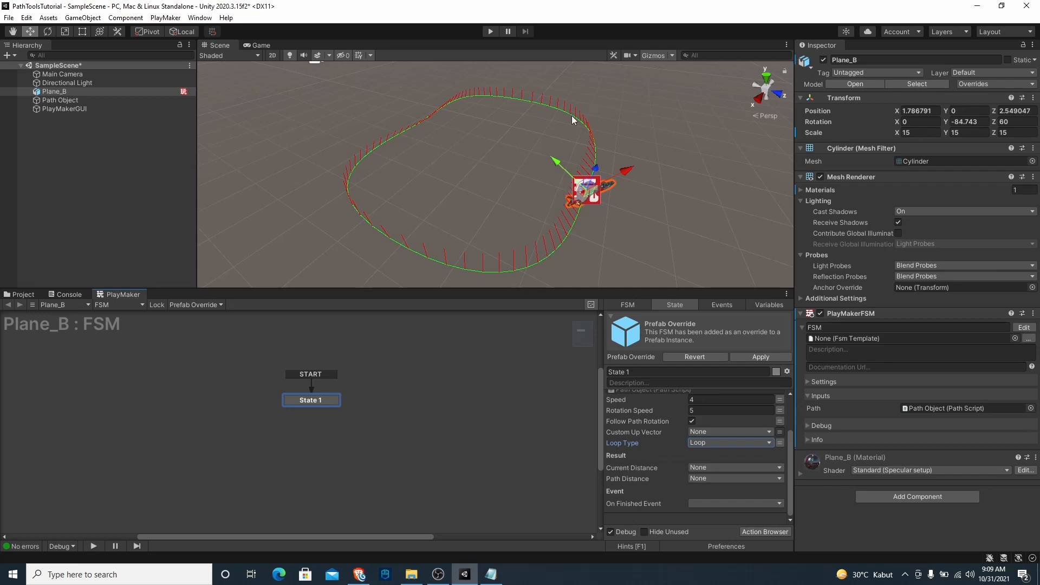
Store the action's Current Distance result in a new variable named Current Distance
{"action": "left_click", "coordinate": [697, 466]}
{"action": "left_click", "coordinate": [707, 491]}
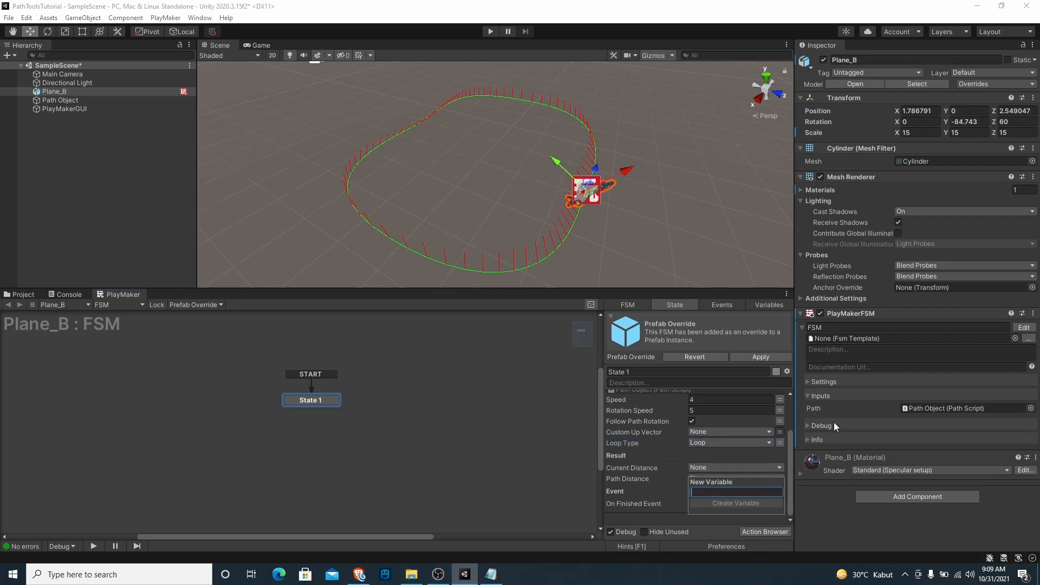
{"action": "type", "text": "Current Distanc"}
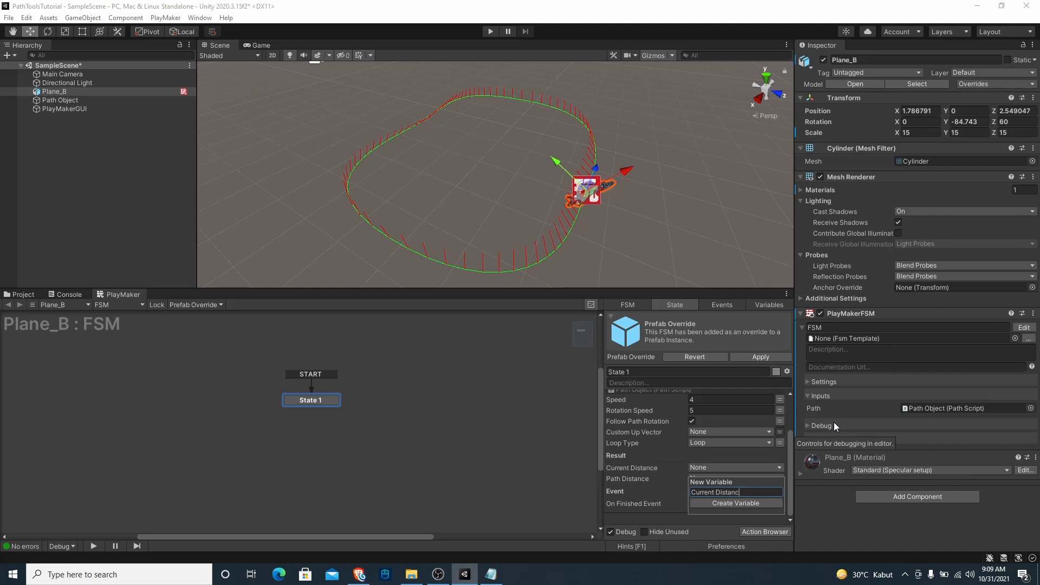
{"action": "type", "text": "e"}
{"action": "key", "text": "Return"}
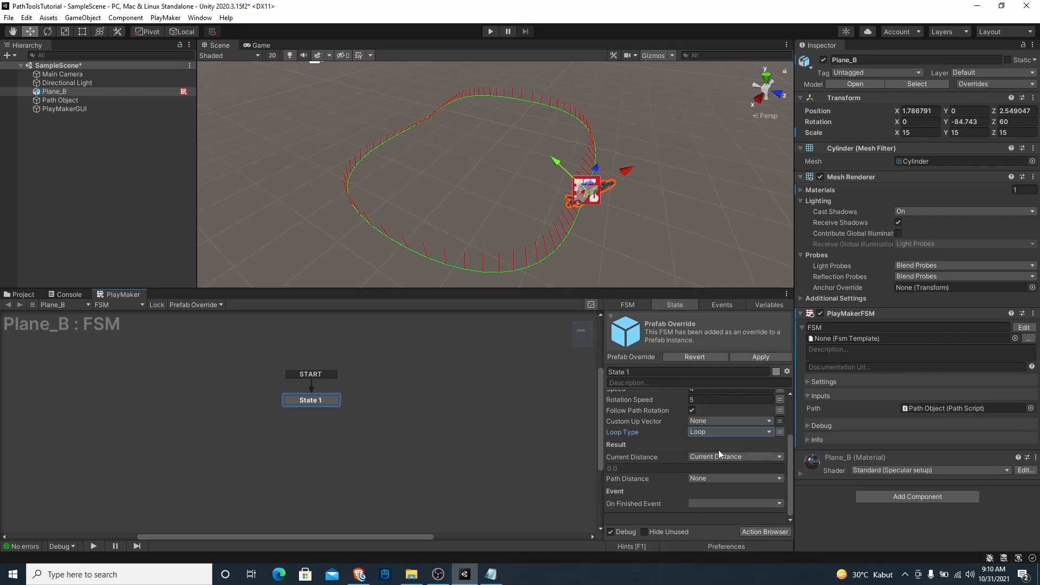
Run the scene in the Scene view to check the Current Distance value as Plane_B moves, and exit play mode
{"action": "left_click", "coordinate": [490, 31]}
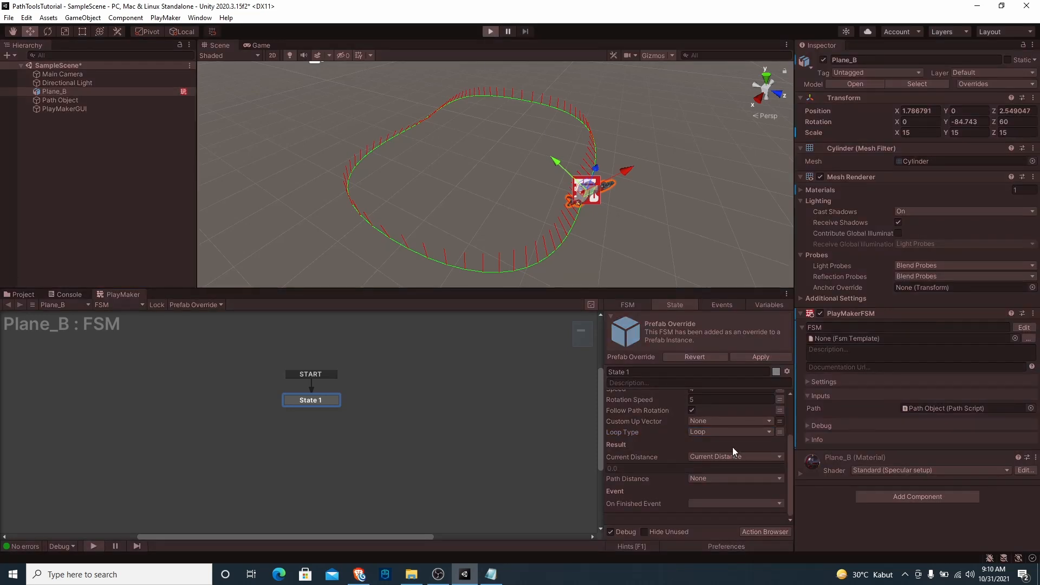
{"action": "left_click", "coordinate": [222, 45]}
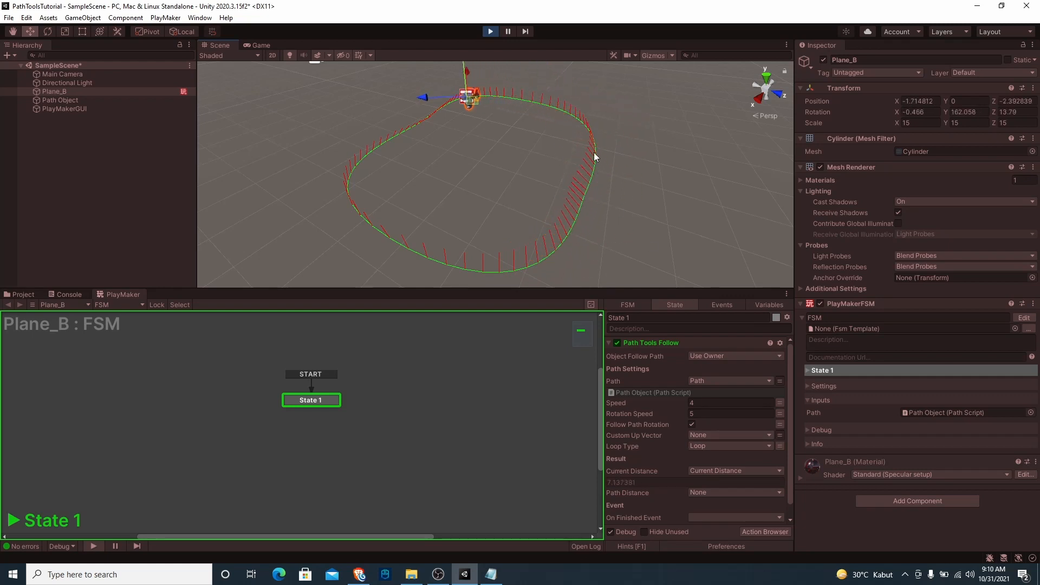
{"action": "key", "text": "ctrl+p"}
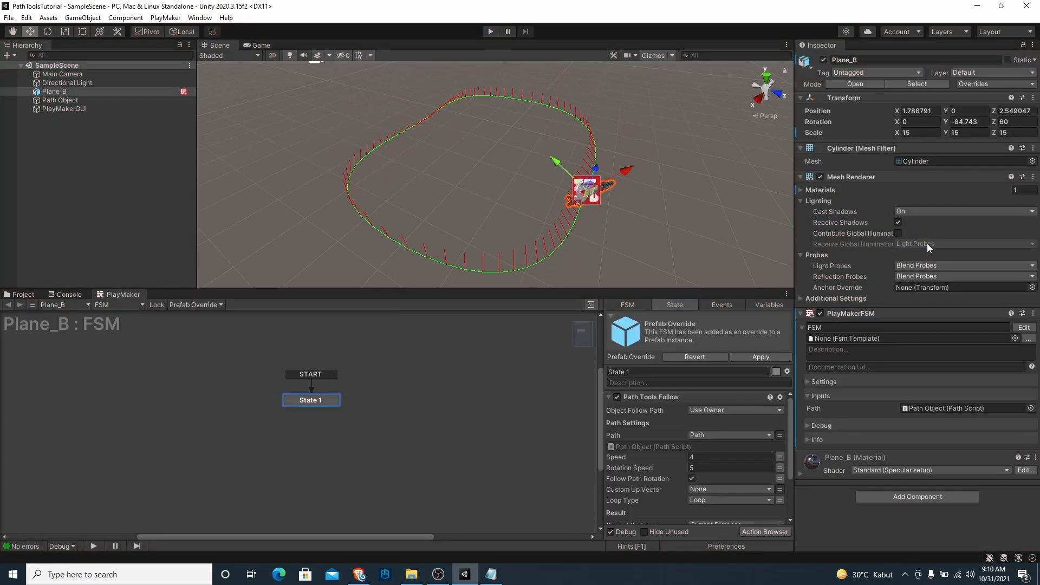